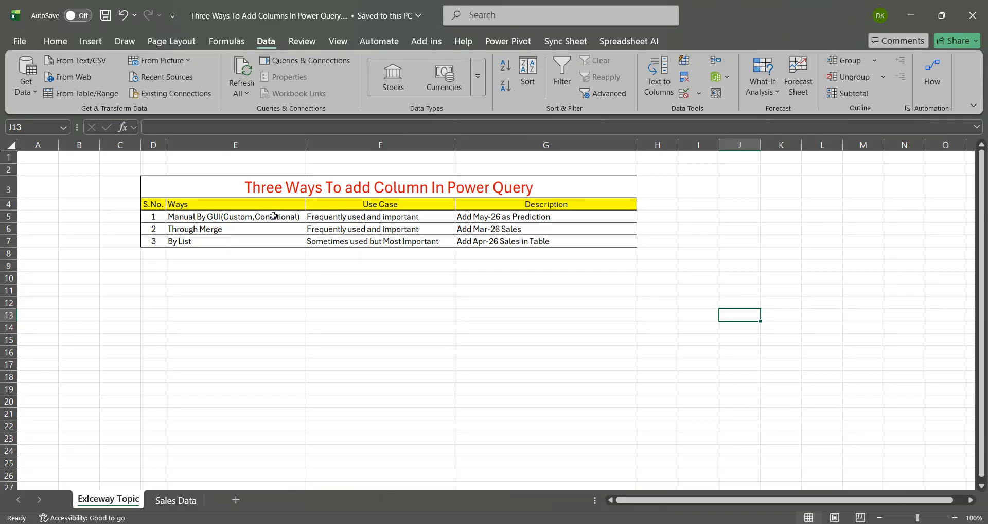
Step: Review the three listed ways to add a column in Power Query on the Exlceway Topic sheet
click(274, 213)
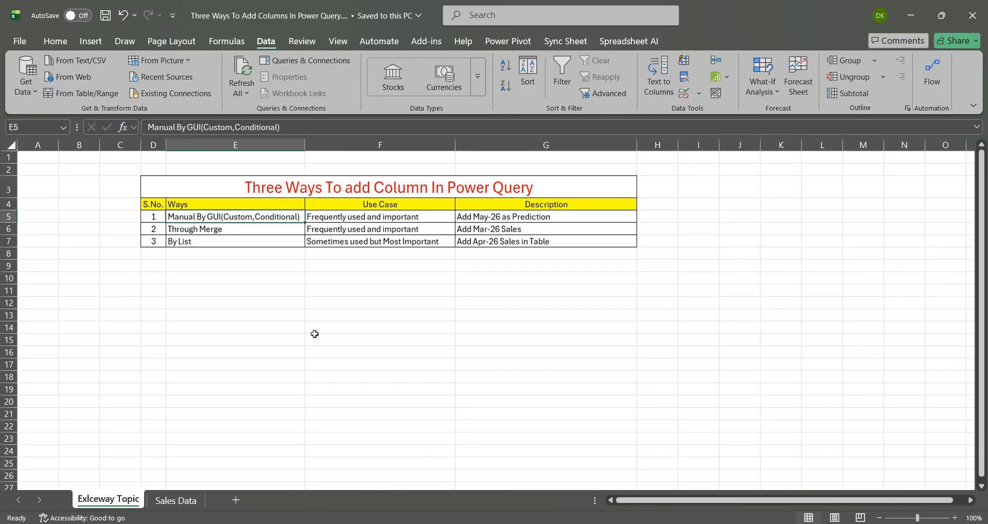
click(242, 231)
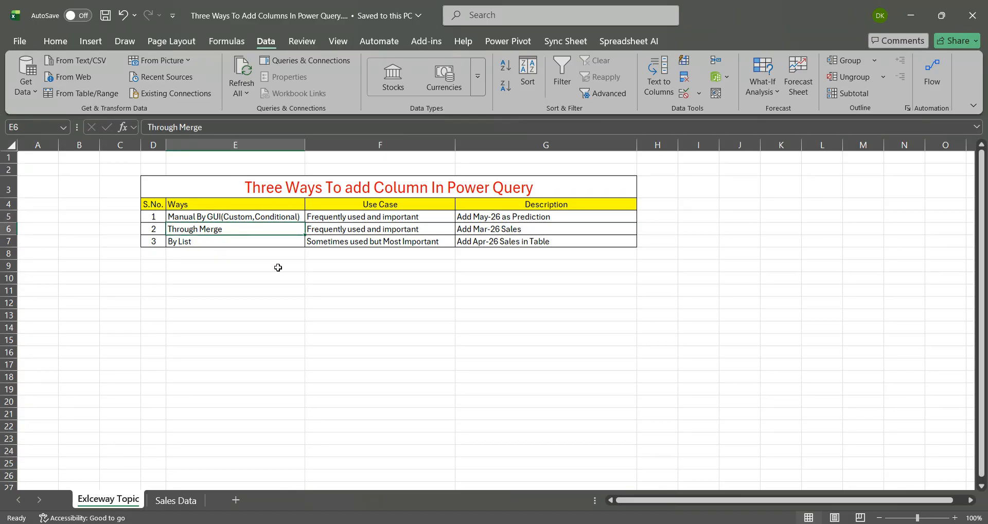
click(244, 241)
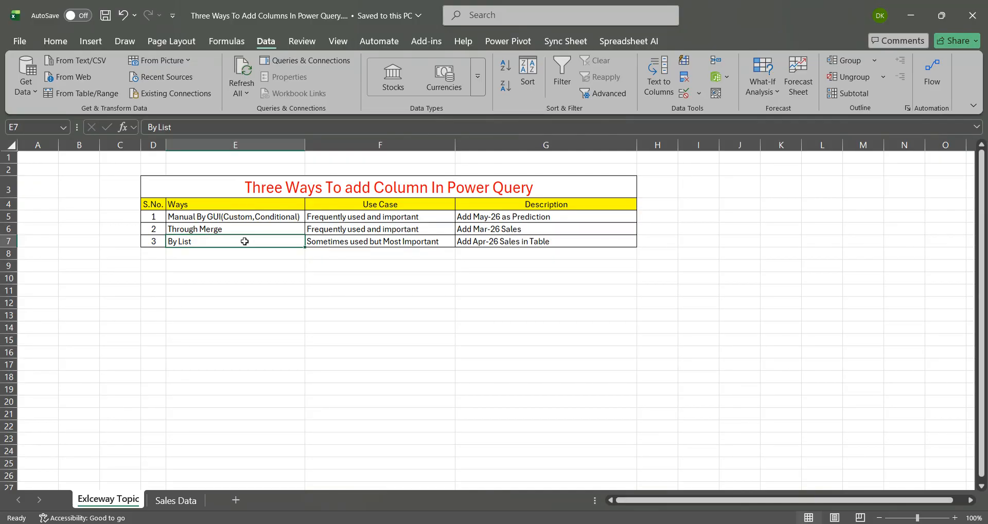
click(318, 299)
Step: Examine the Jan-26/Feb-26, Mar-26 and Apr-26 sales tables on the Sales Data sheet
click(185, 504)
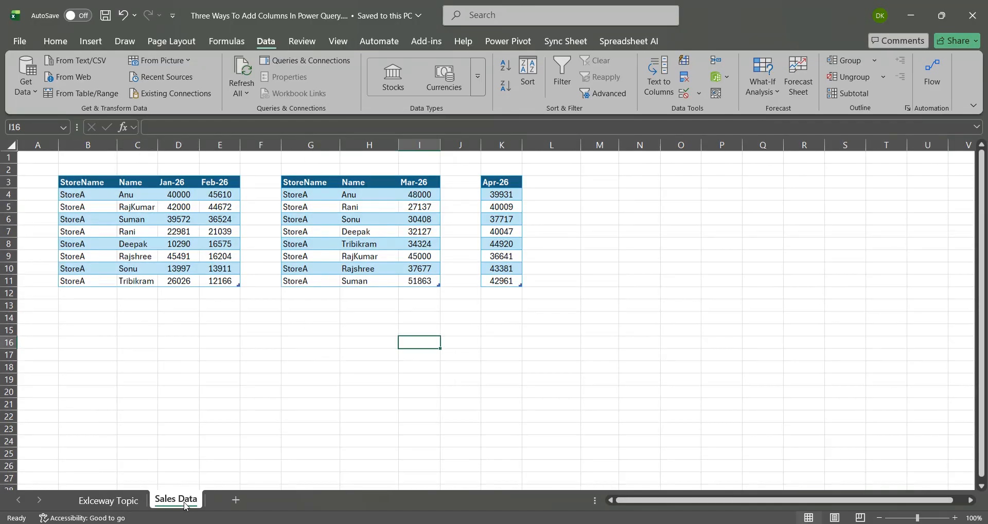
click(171, 282)
click(364, 254)
click(498, 246)
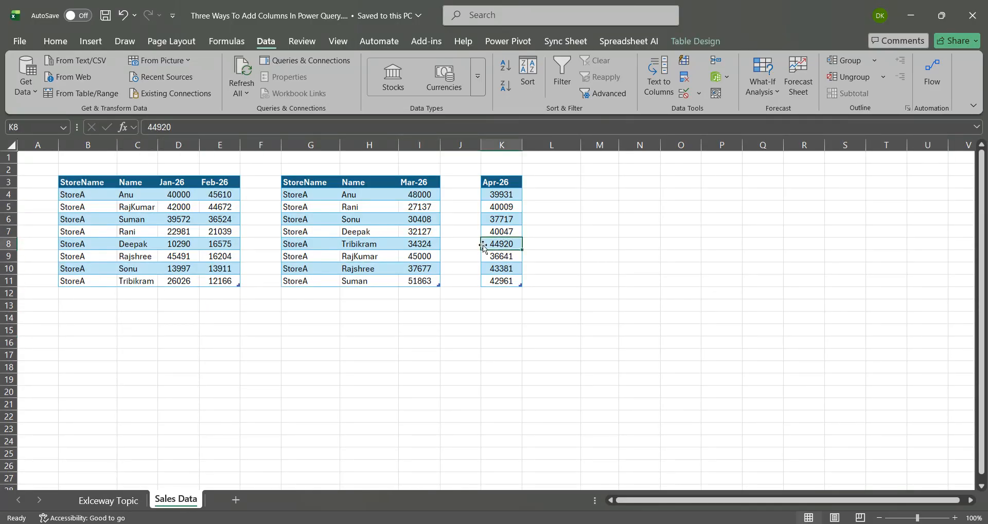
click(173, 227)
click(383, 379)
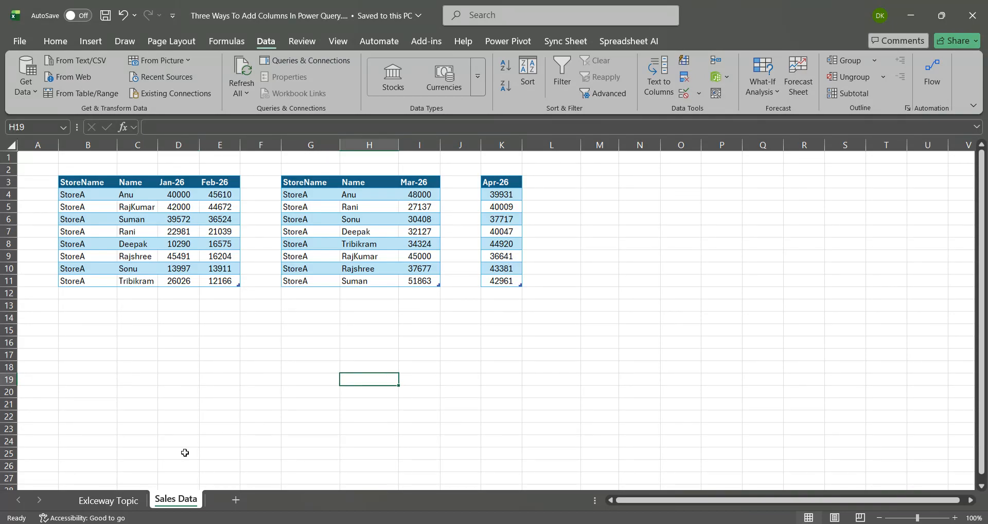
click(164, 249)
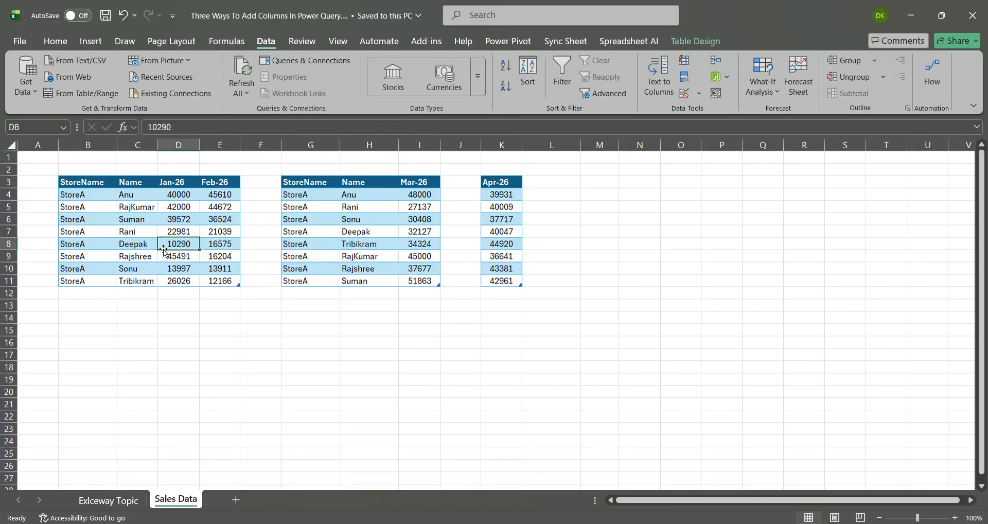
click(99, 235)
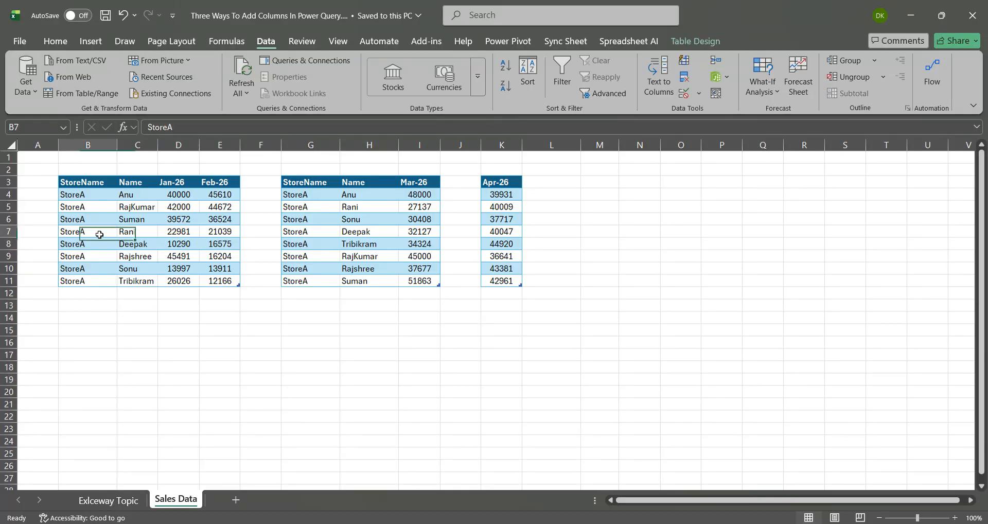
click(221, 233)
click(364, 242)
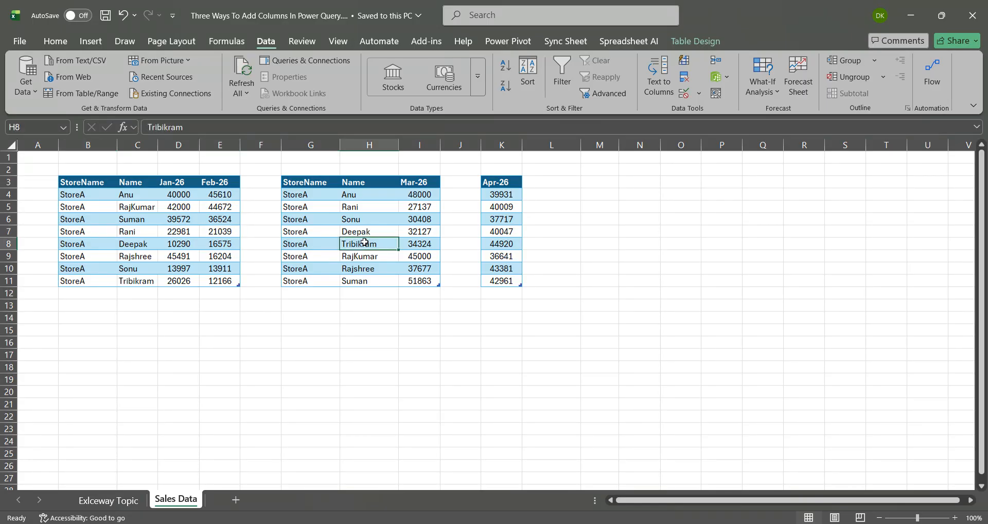
click(521, 241)
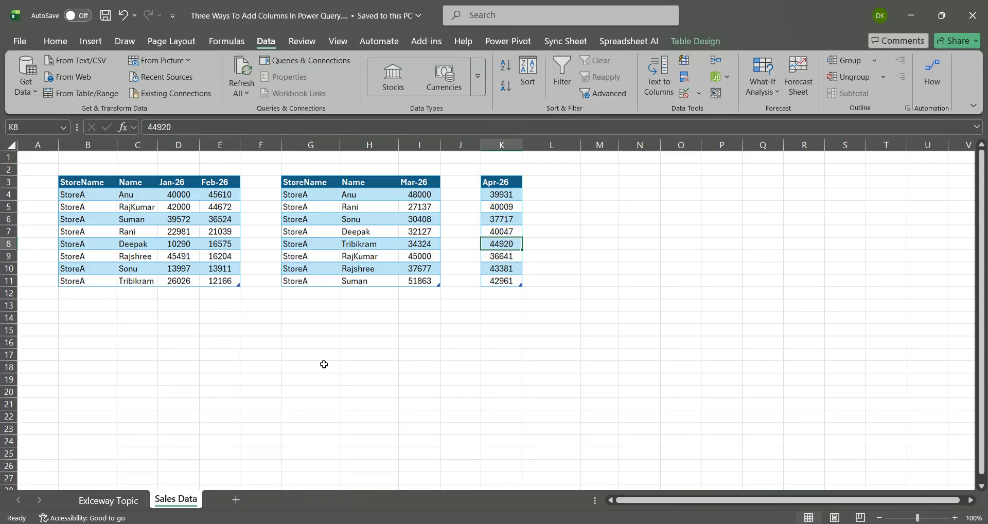
Step: Return to the Exlceway Topic sheet and launch the Power Query Editor
click(108, 500)
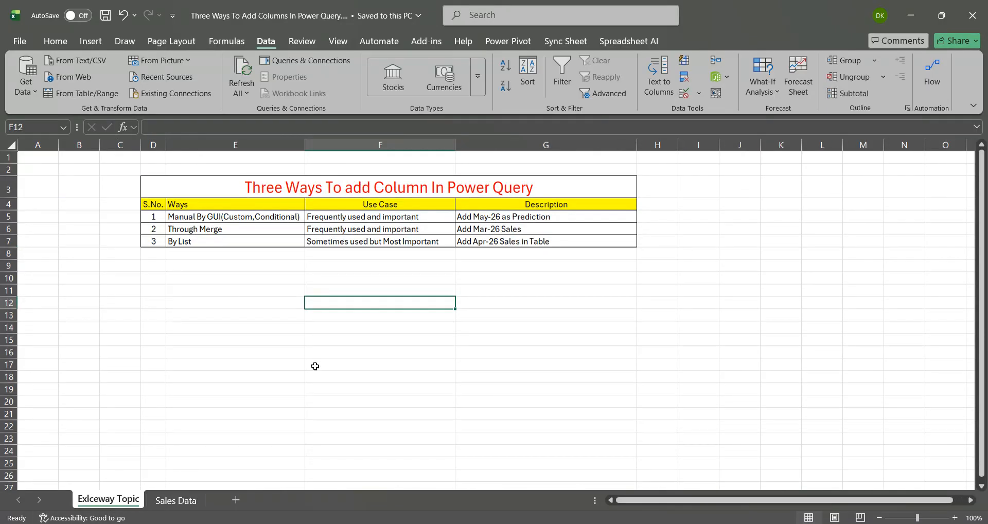
click(407, 349)
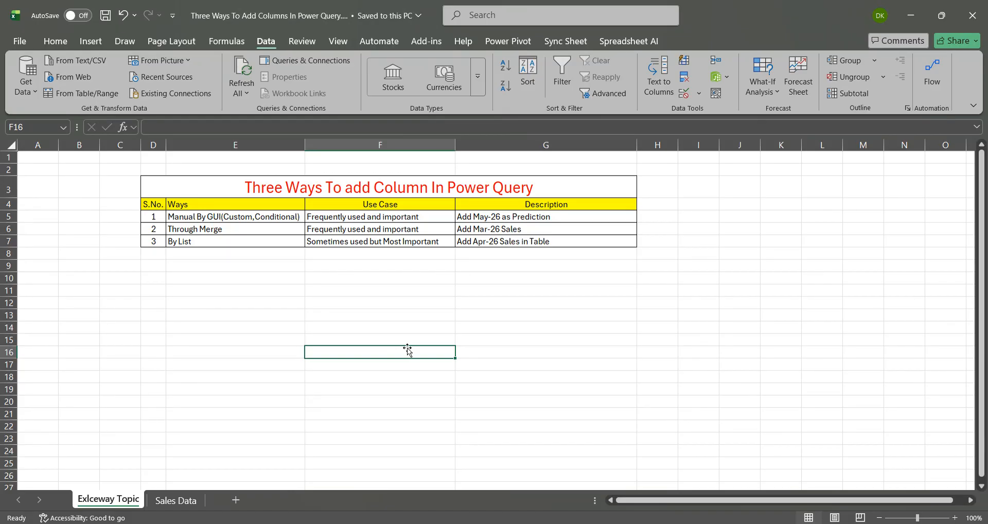
click(347, 312)
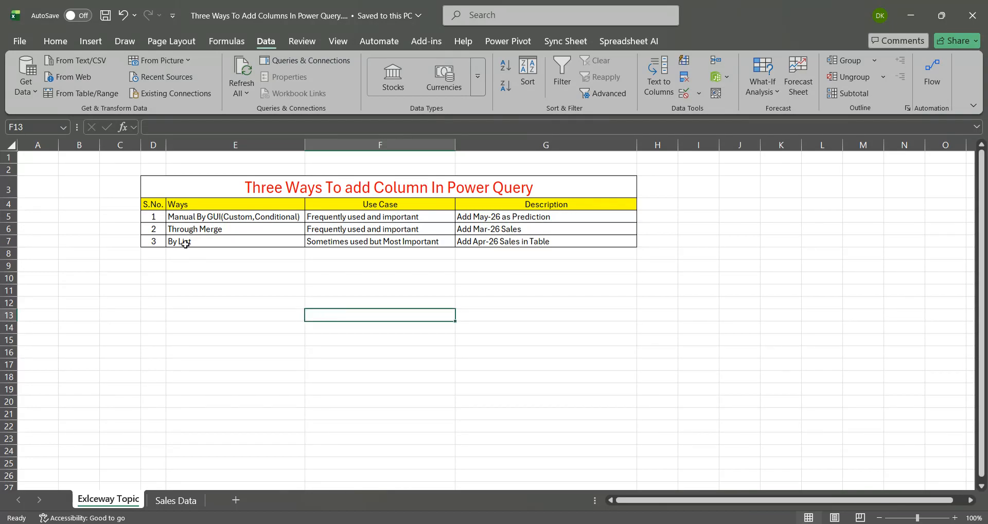
click(26, 82)
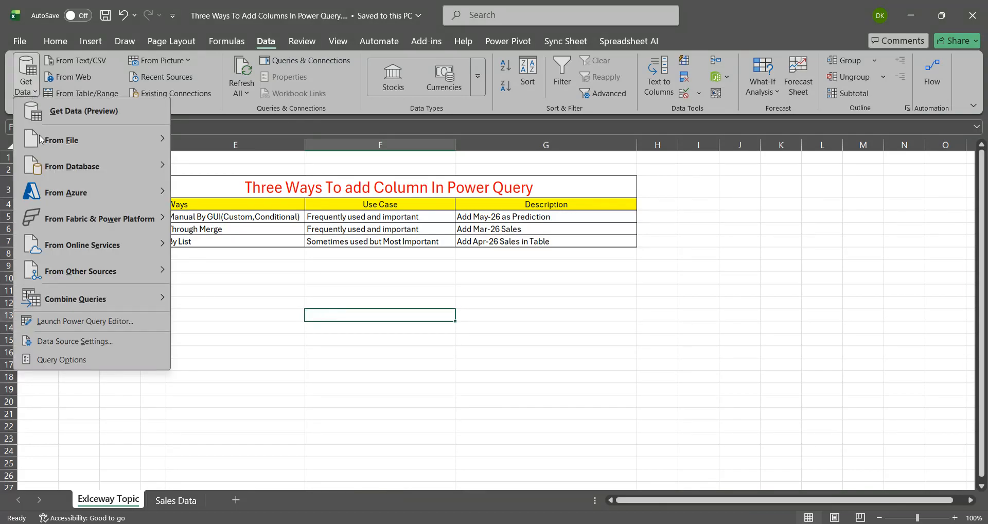
click(74, 321)
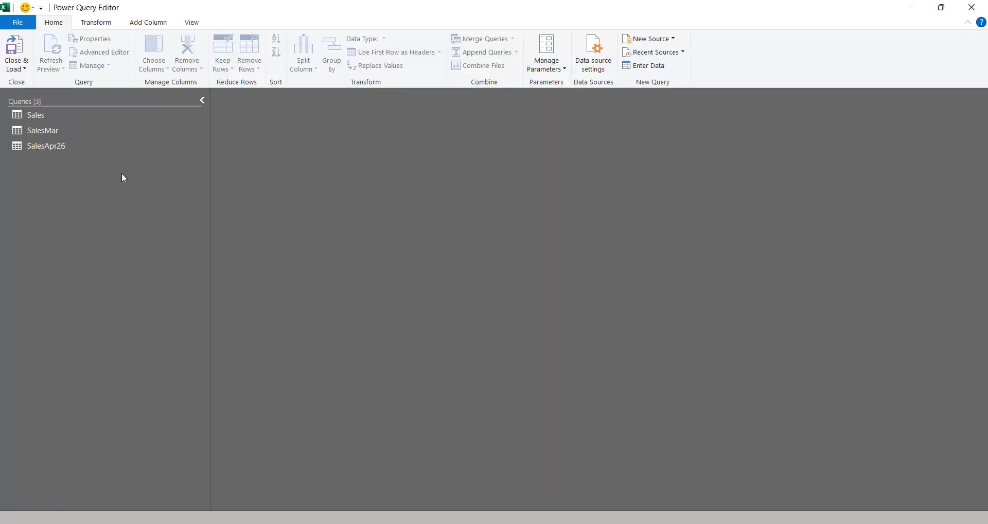
Step: Look through the data of the Sales, SalesMar and SalesApr26 queries
click(70, 117)
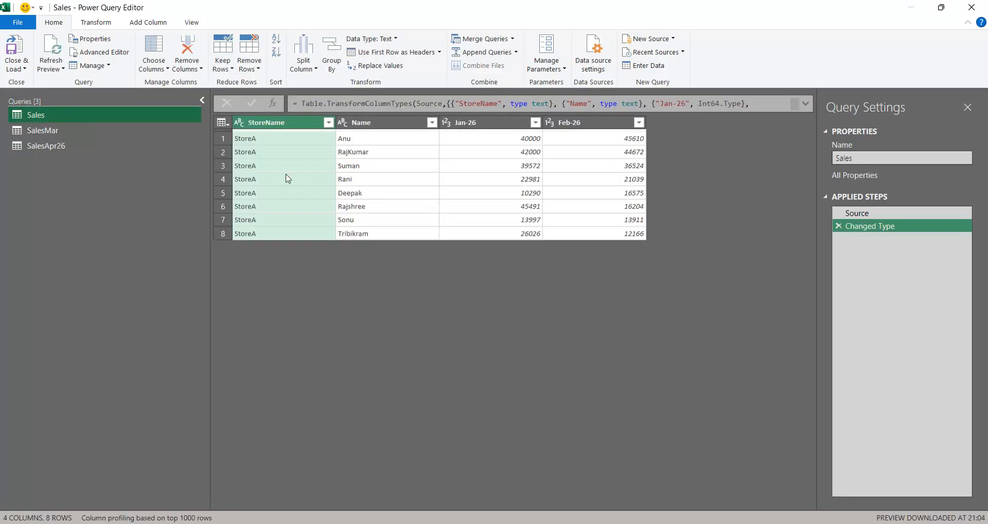
click(431, 221)
click(505, 183)
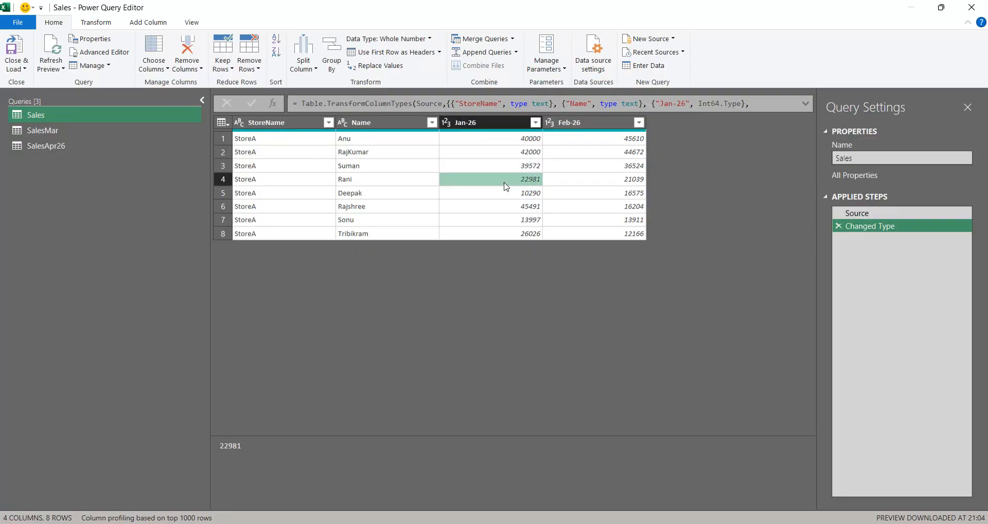
click(94, 120)
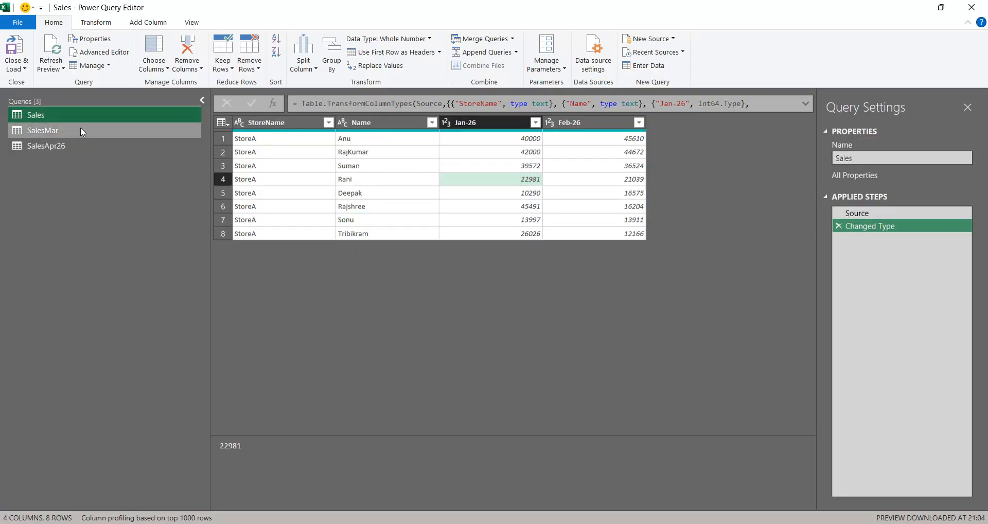
click(80, 128)
click(73, 144)
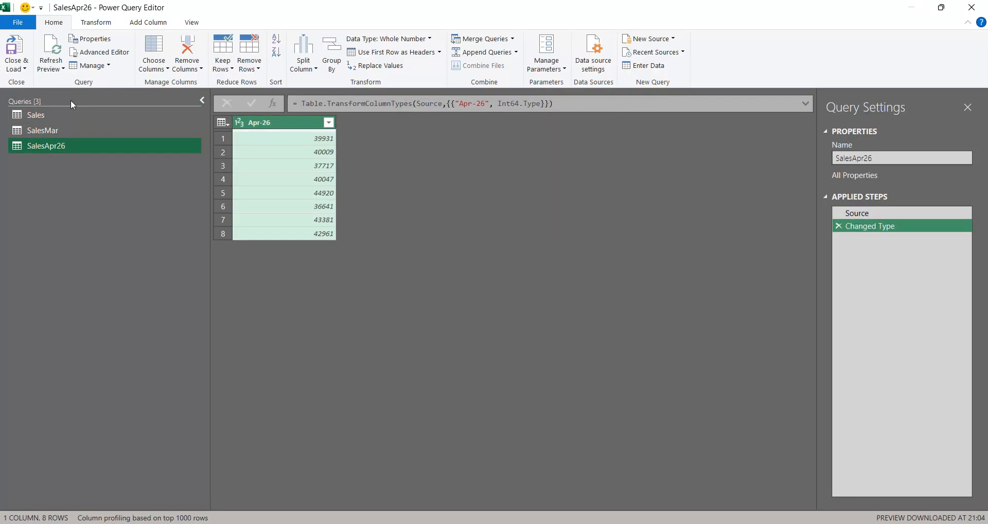
Step: Add a custom column named May-26 to the Sales query, with 30000 as its formula
click(67, 113)
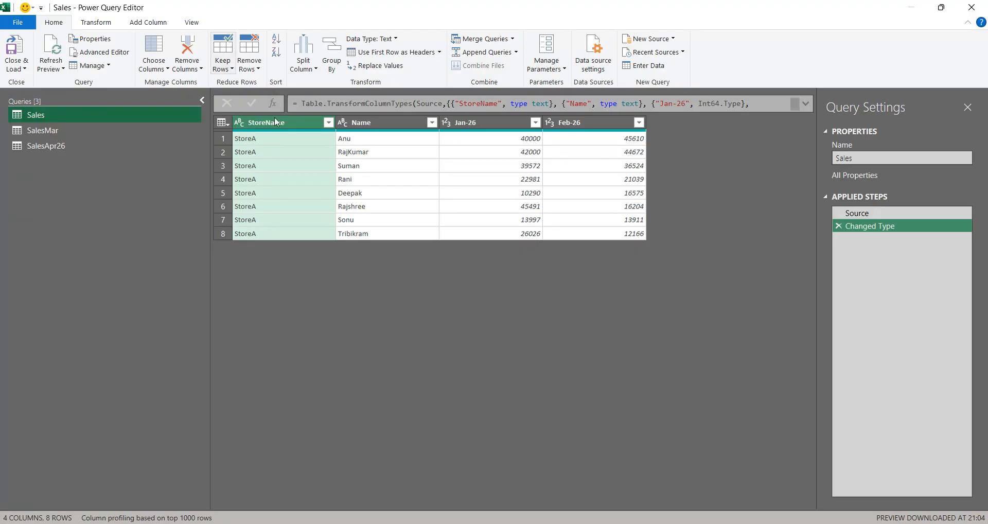
click(145, 23)
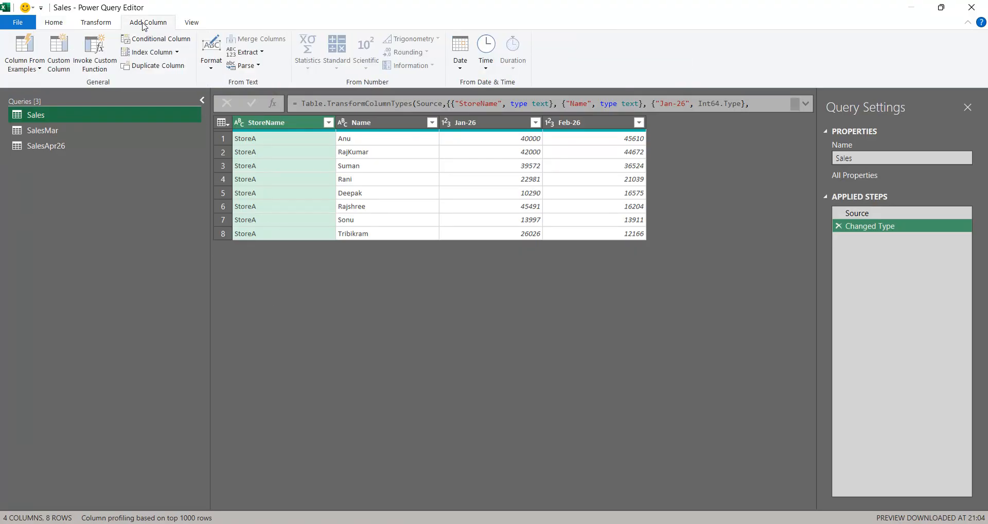
click(59, 55)
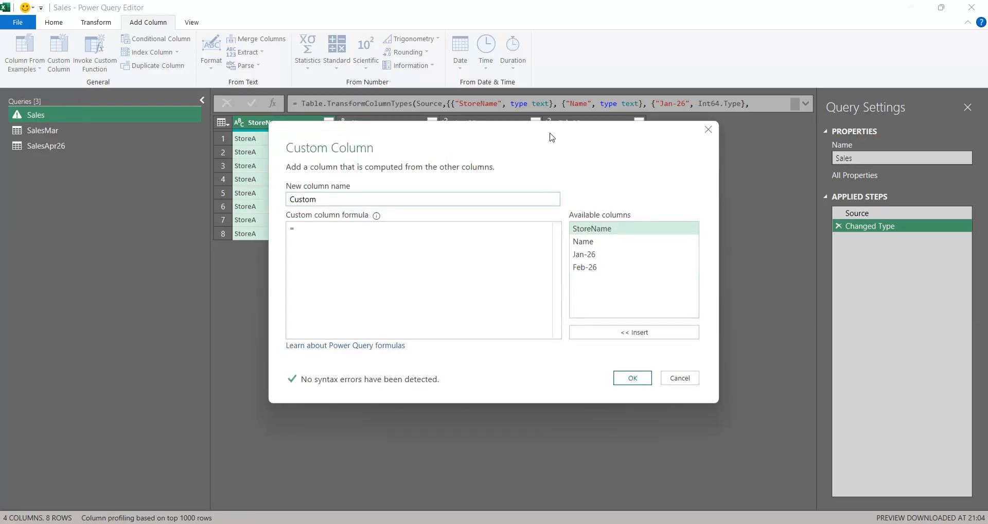
drag(552, 137, 618, 125)
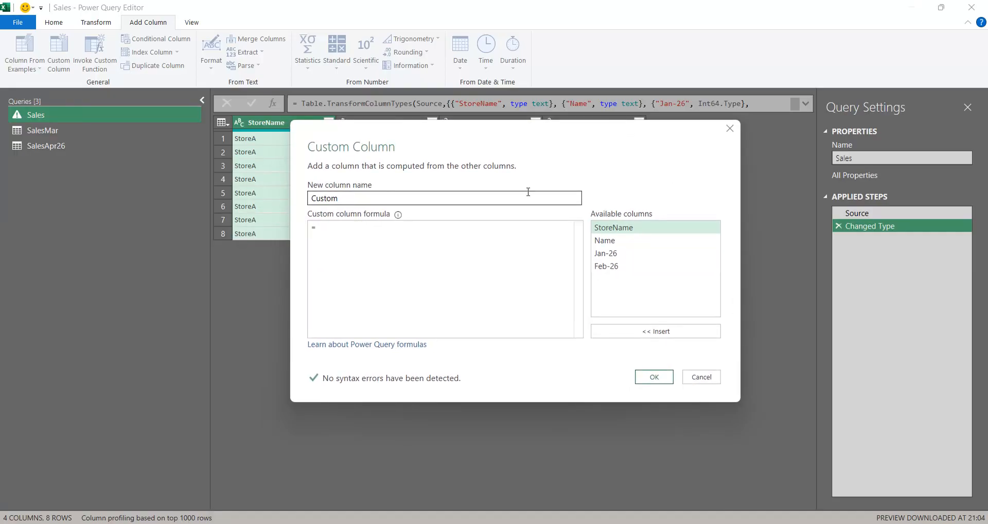
text(30000)
drag(586, 150, 504, 166)
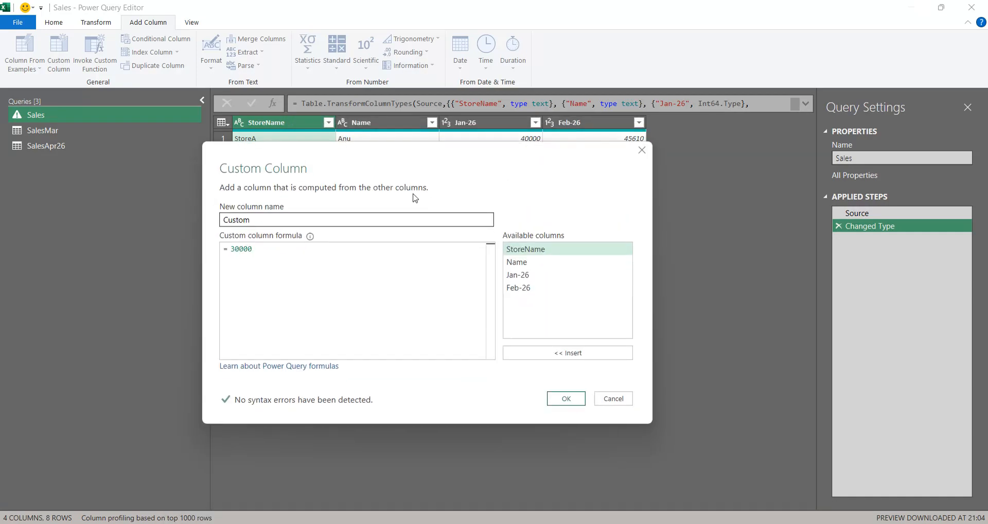
double_click(359, 222)
text(Ma)
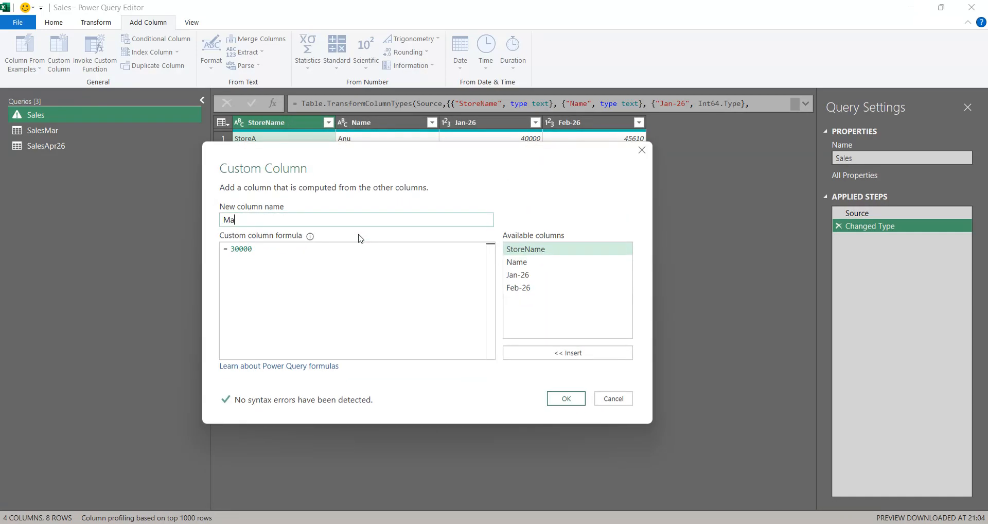
text(y-26)
click(561, 399)
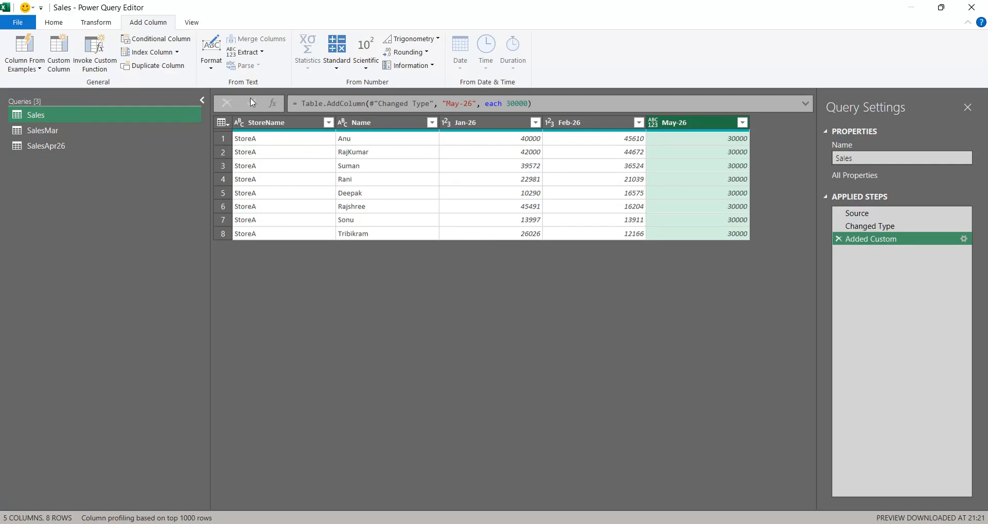
Step: Start a conditional column in the Sales query and name it Jun-26
click(175, 45)
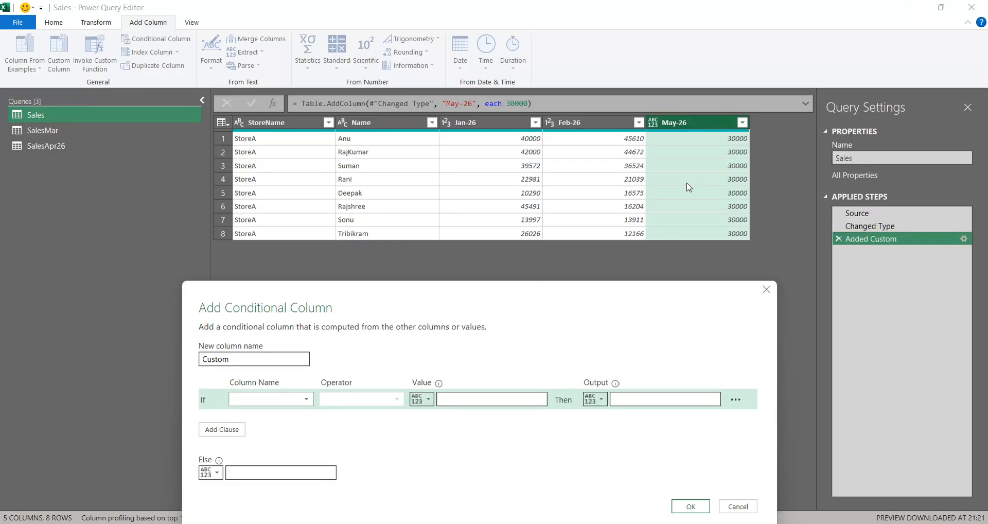
double_click(250, 360)
text(Jun)
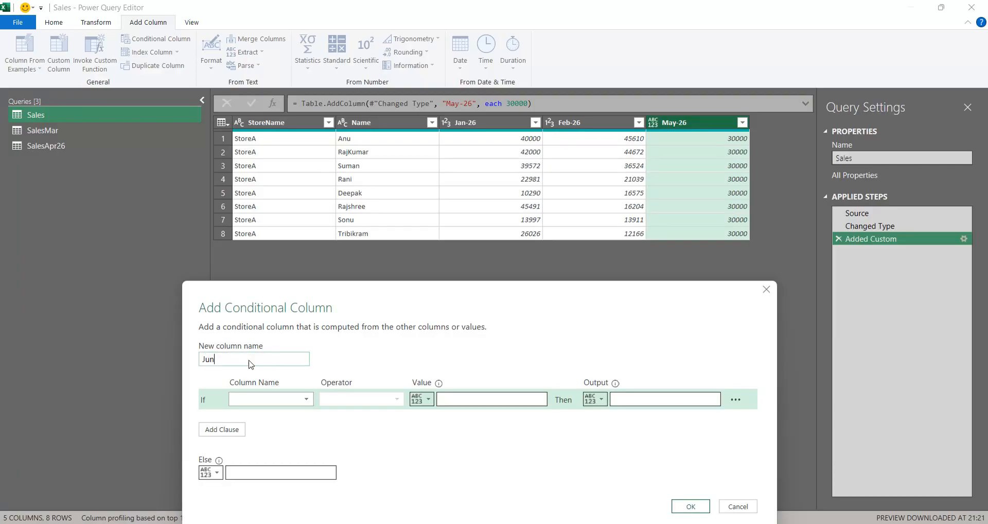
text(-26)
click(352, 358)
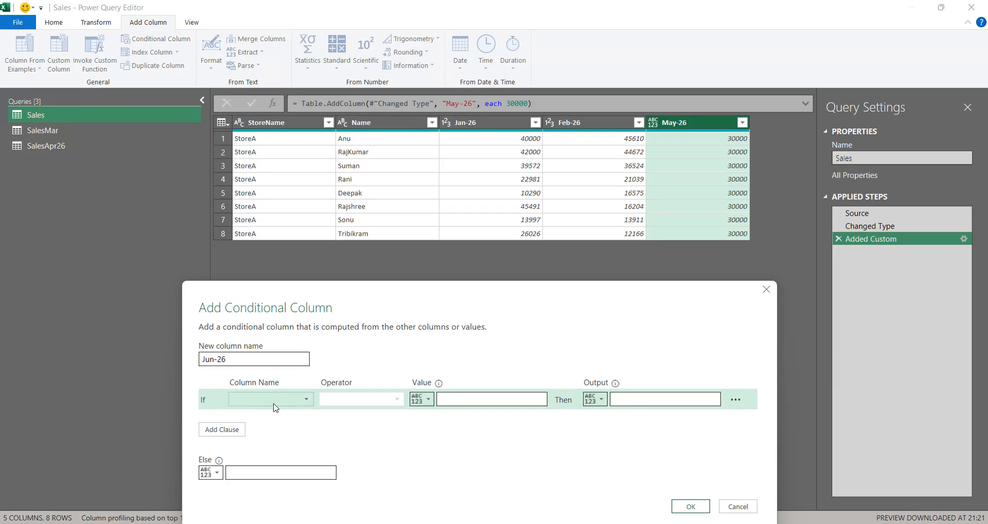
Step: Set the first clause to output 60000 when Name equals the person in the table's first row
click(292, 401)
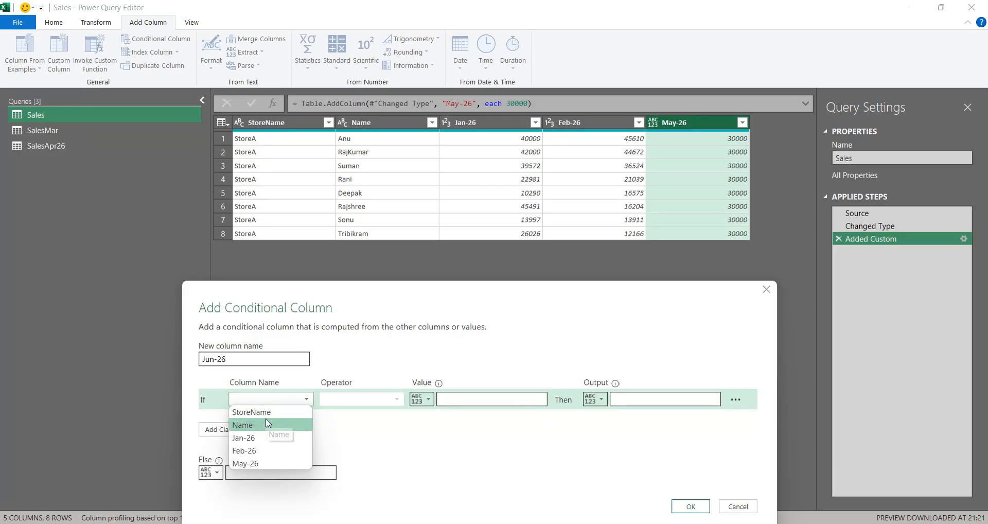
click(266, 423)
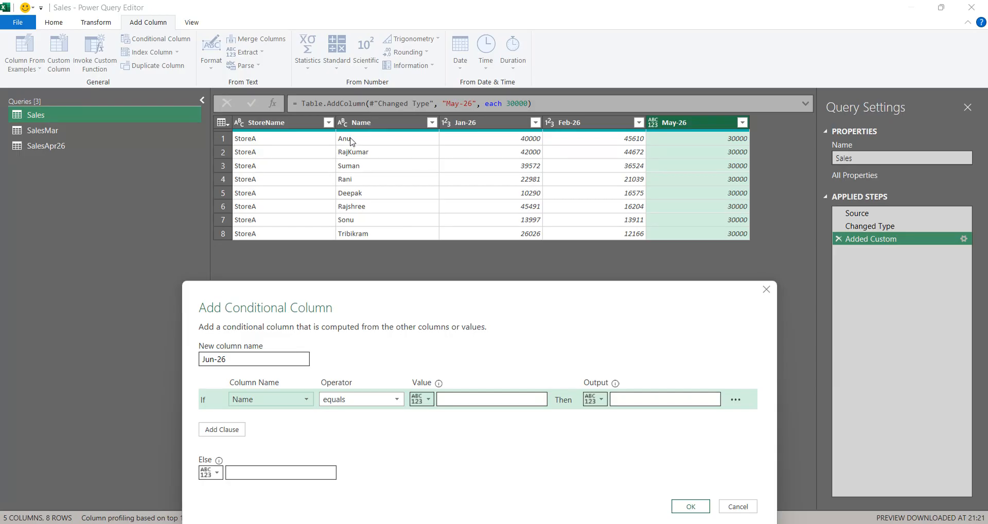
click(494, 400)
text(A)
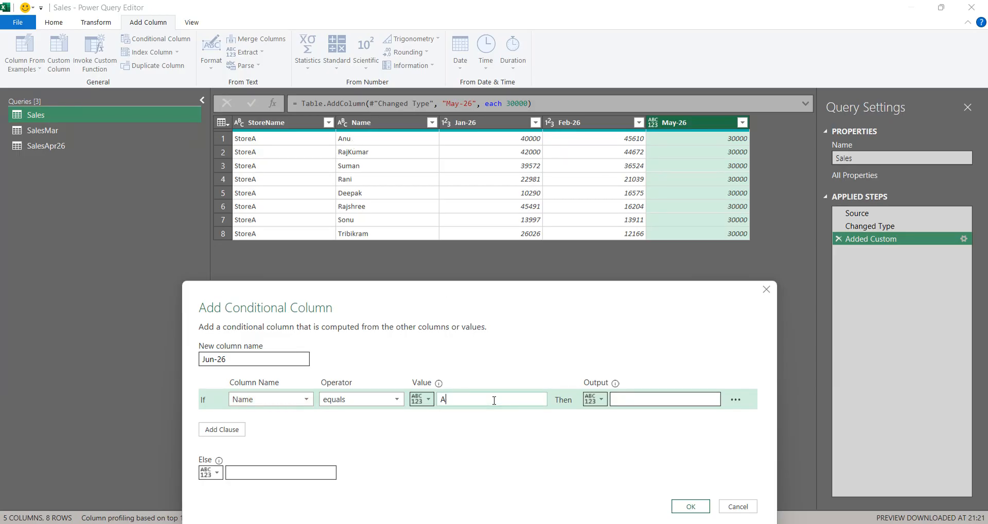
text(nu)
click(632, 400)
text(6)
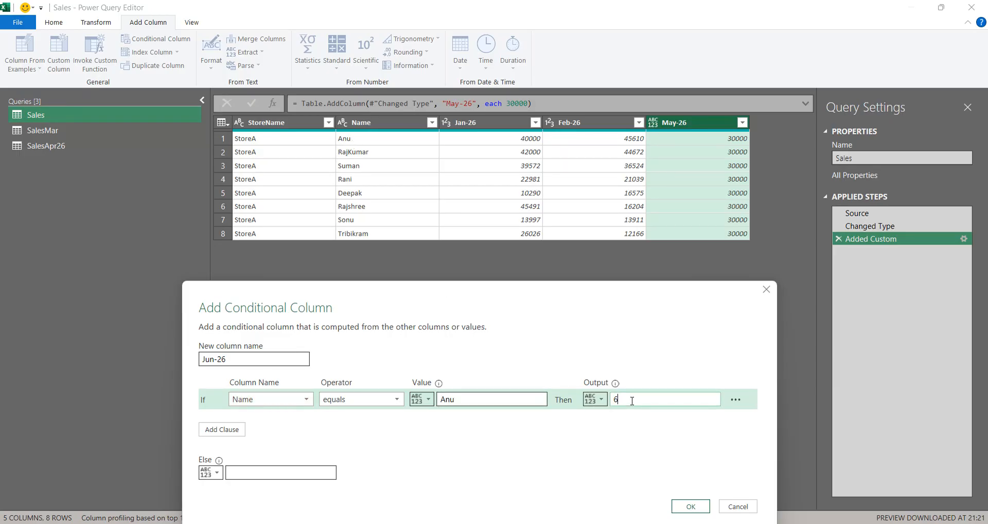
text(0000)
Step: Add a second clause that outputs 60000 when Name equals the person in the table's second row
click(222, 429)
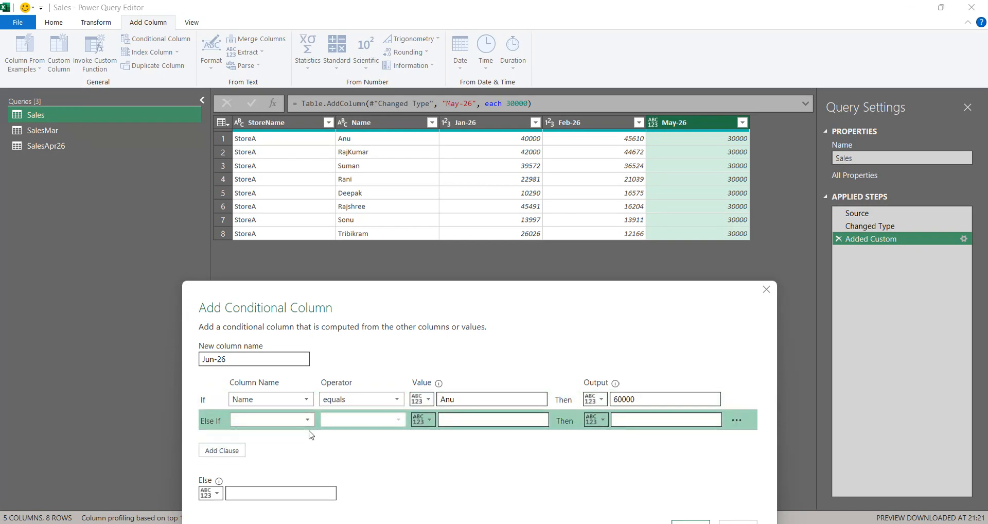
click(283, 420)
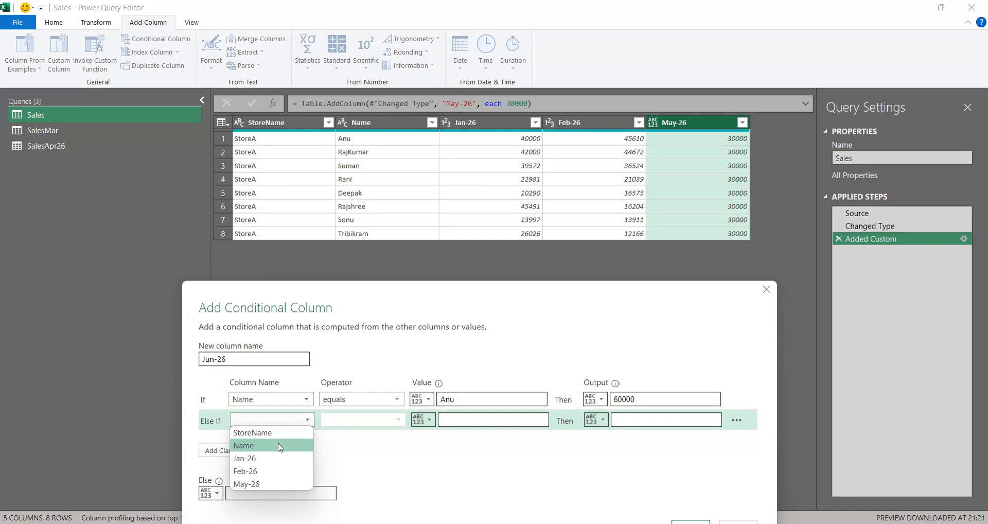
click(280, 446)
click(468, 423)
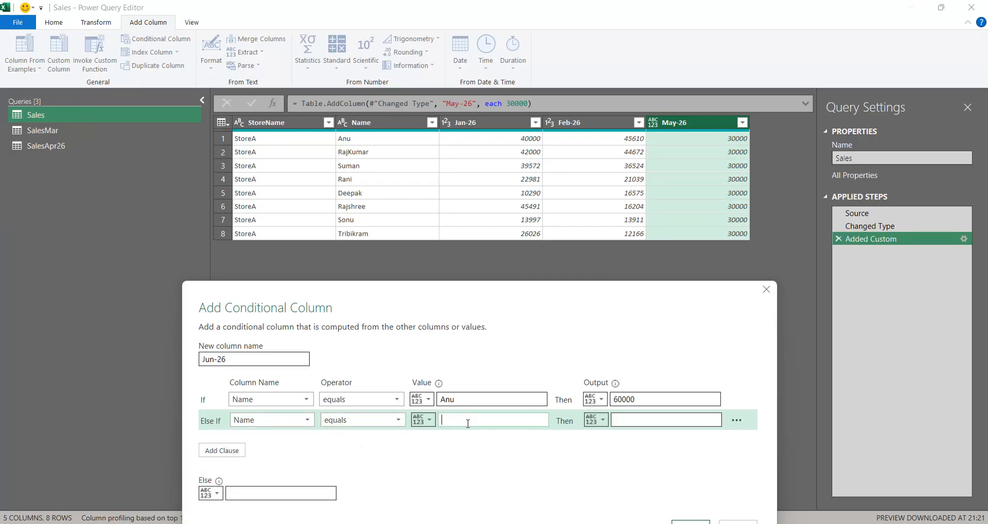
text(Raj)
drag(585, 325, 590, 302)
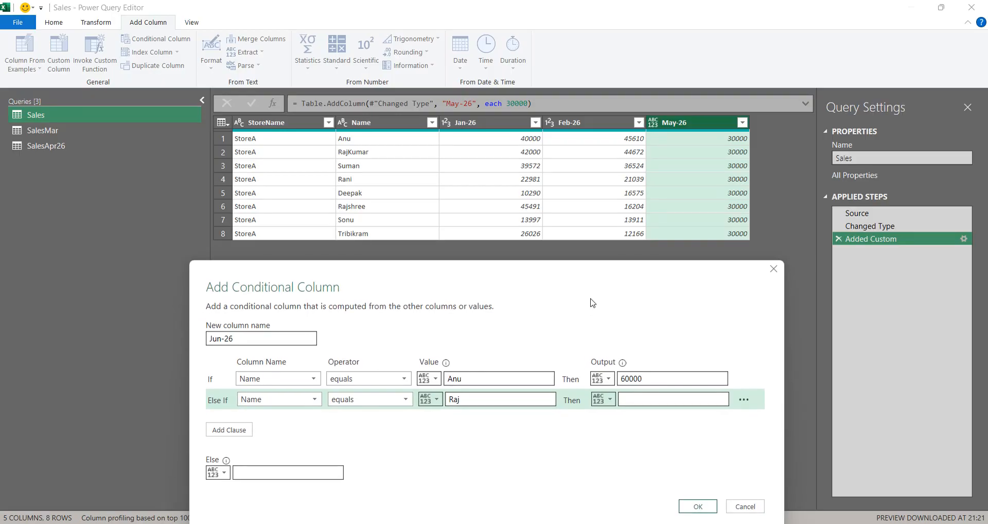
click(503, 401)
text(Kumar)
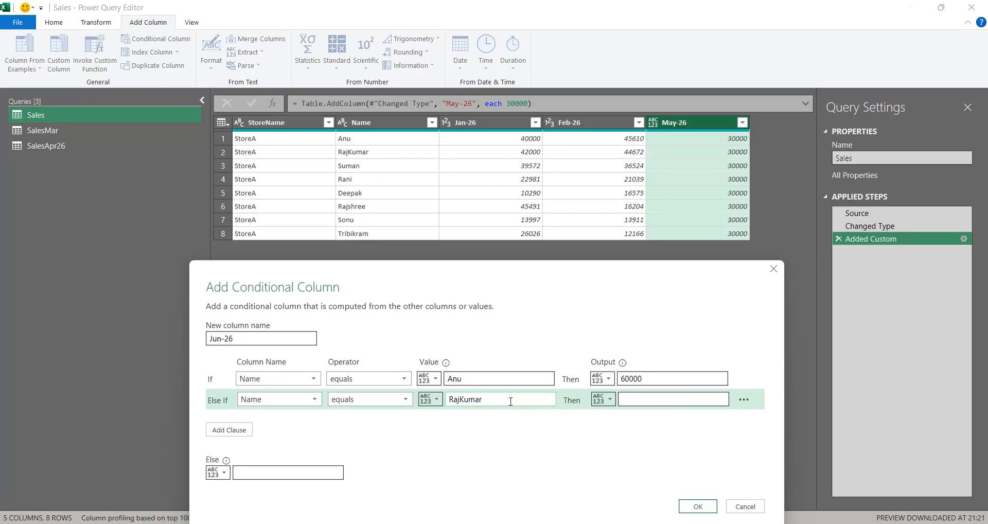
click(656, 396)
text(600)
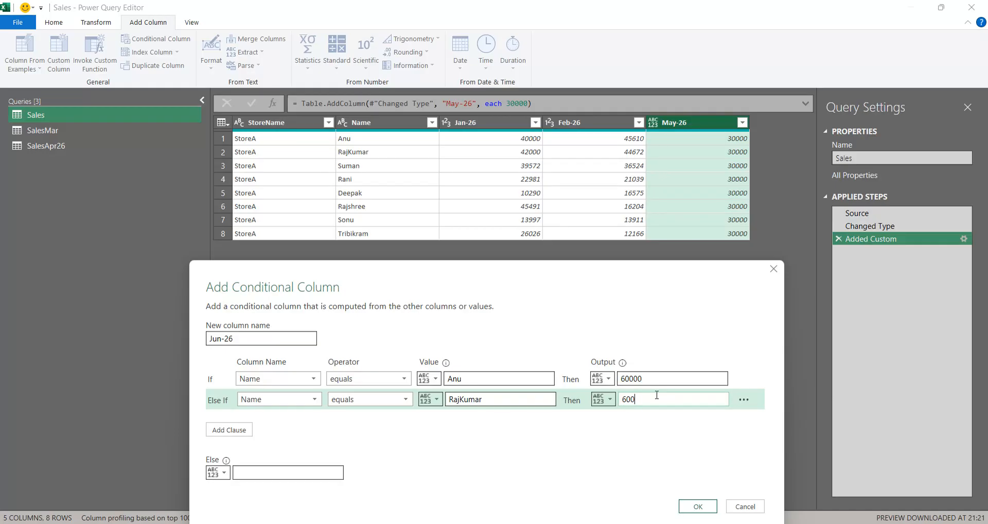
text(00)
Step: Set the Else value to 35000 and create the Jun-26 conditional column
click(299, 476)
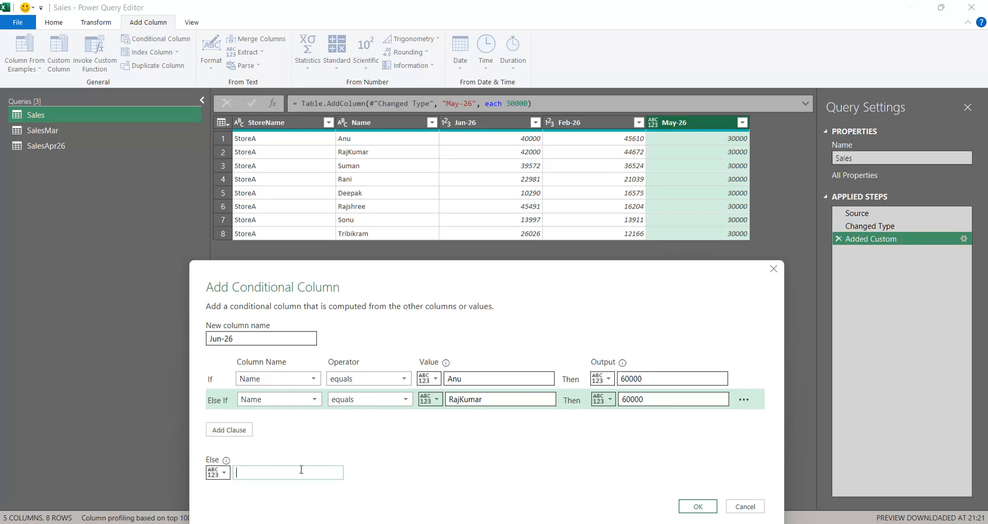
text(35000)
click(692, 505)
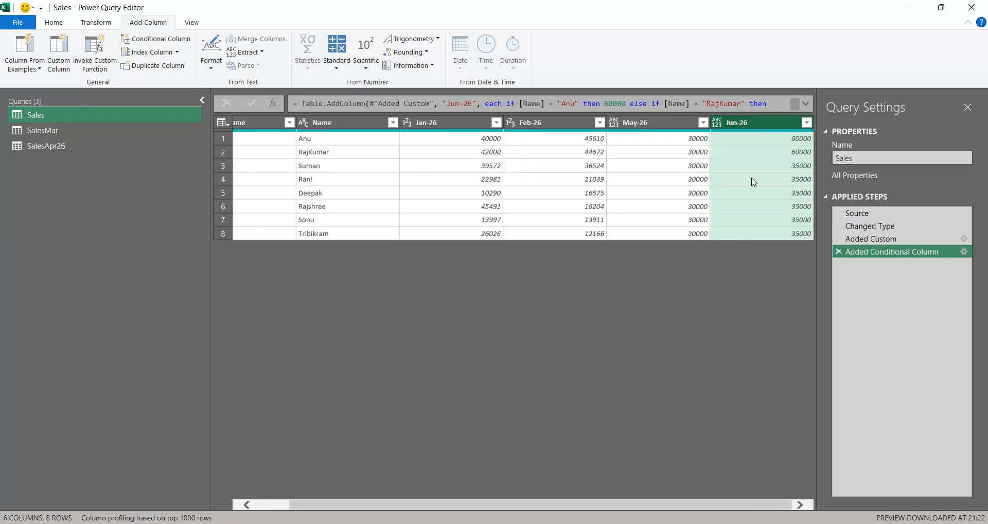
Step: Compare the columns of the SalesMar query with those of the Sales query
click(73, 132)
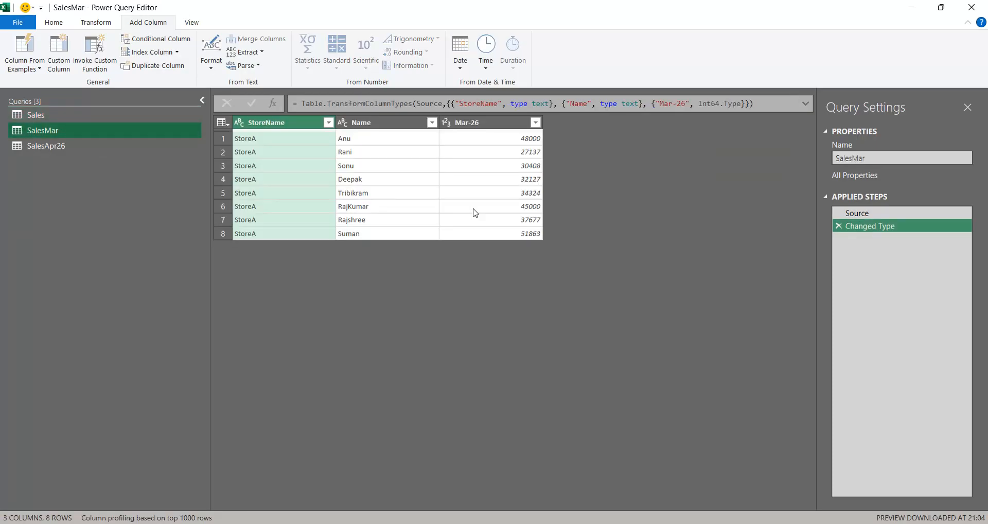
click(119, 119)
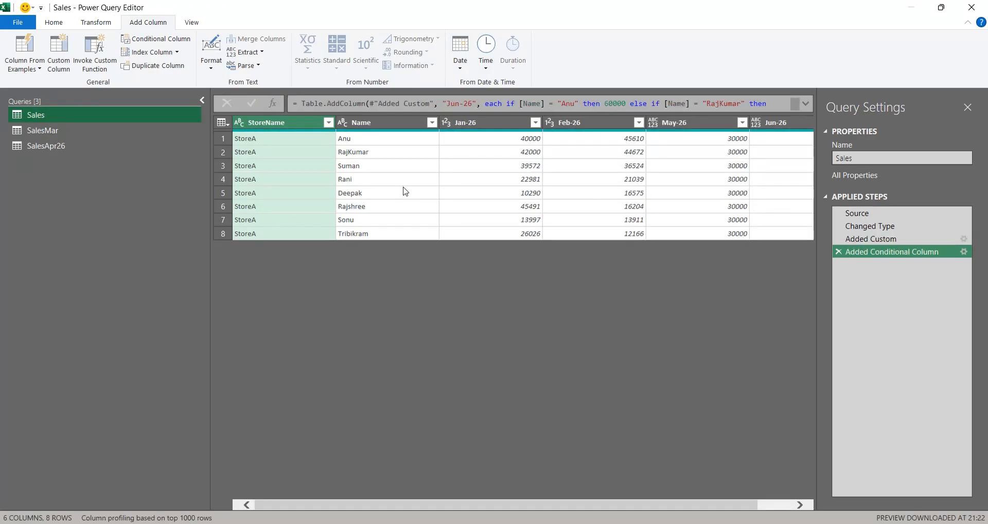
double_click(643, 12)
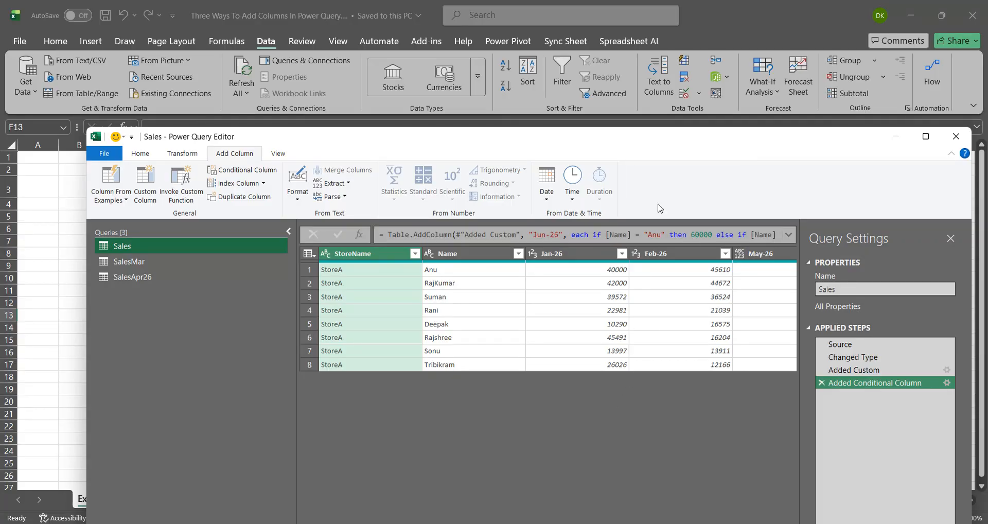
drag(671, 147, 684, 56)
double_click(685, 52)
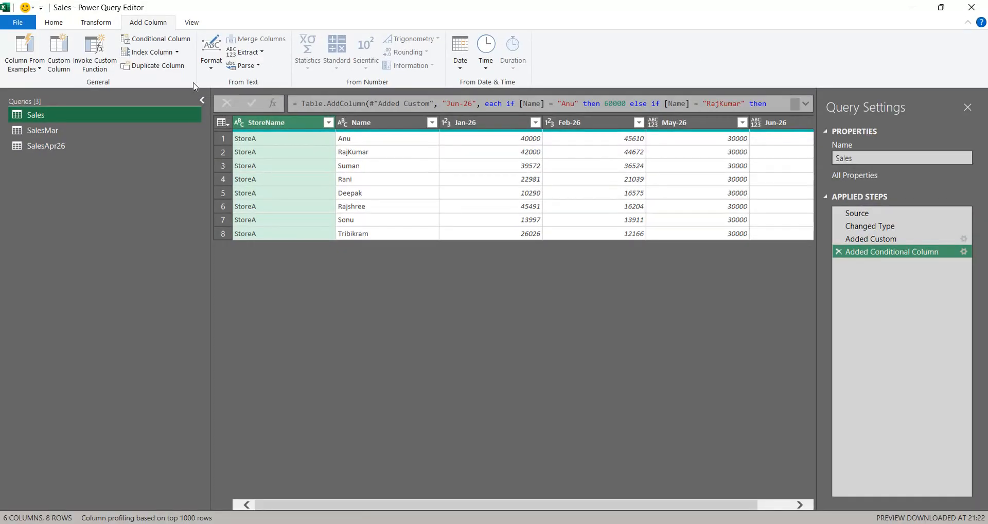
Step: Start merging queries into the Sales query, with SalesMar as the second table
click(52, 26)
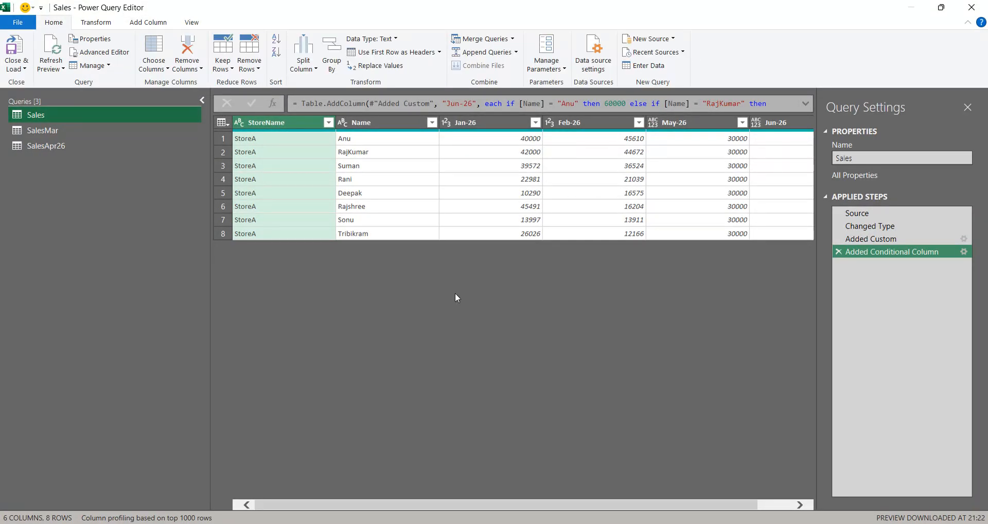
click(512, 39)
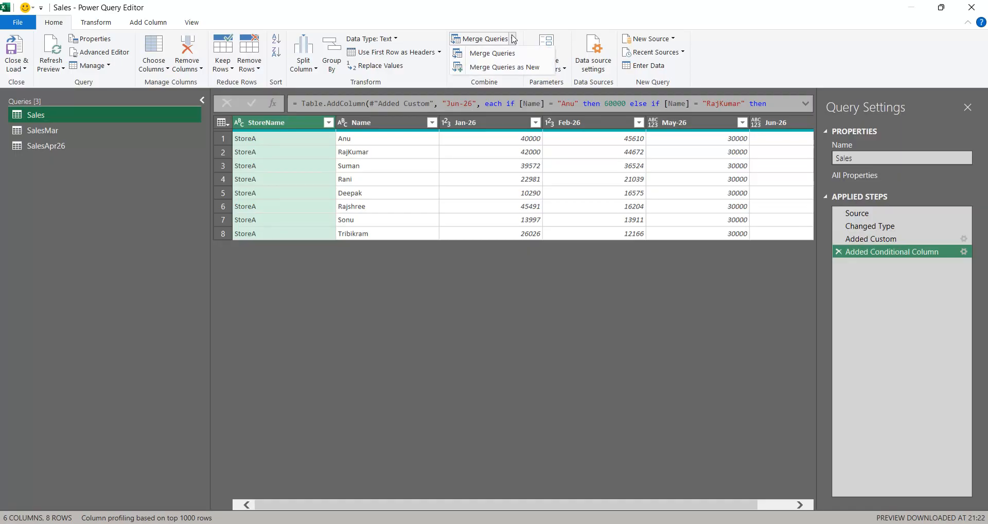
click(504, 57)
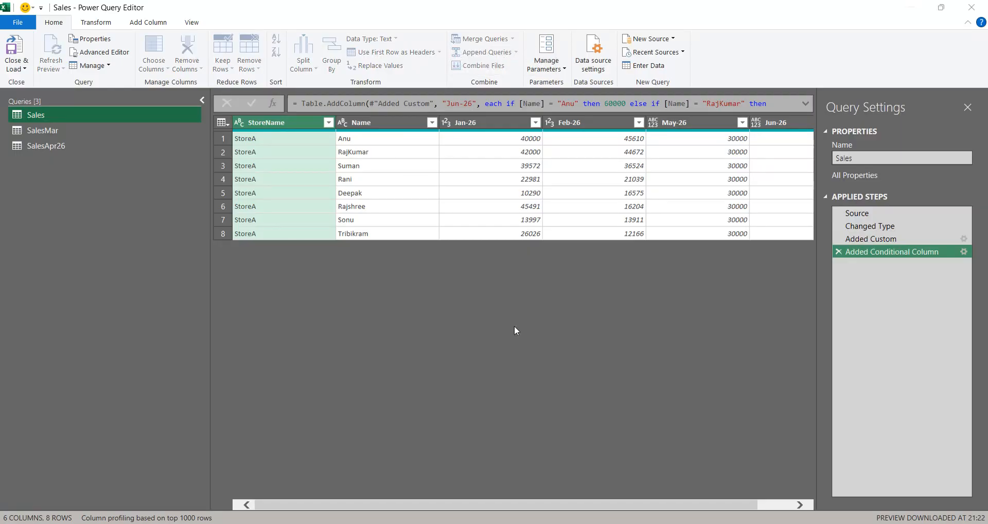
click(423, 250)
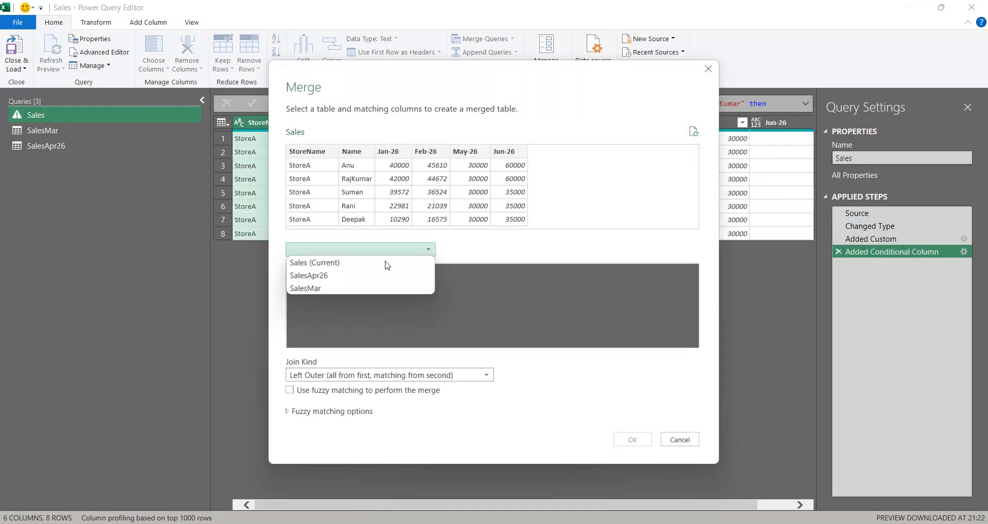
click(494, 253)
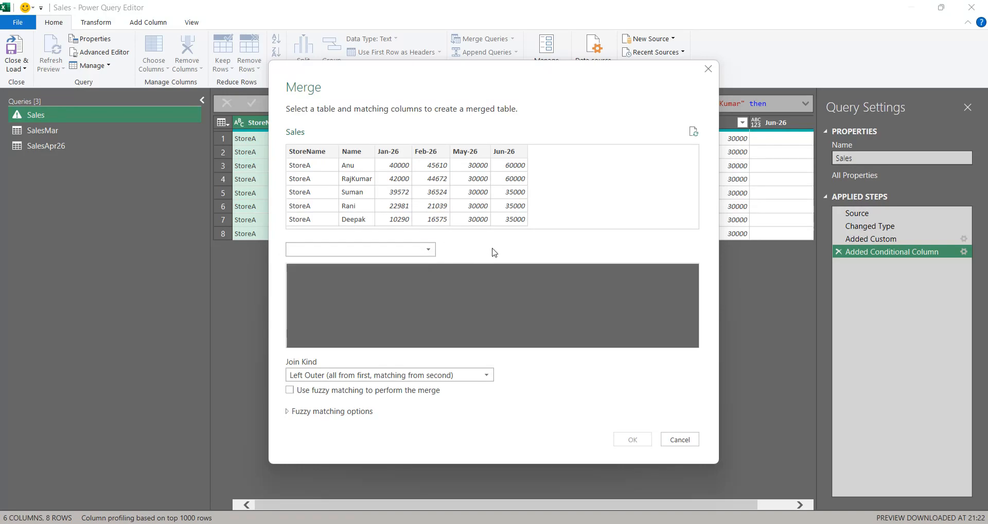
click(340, 254)
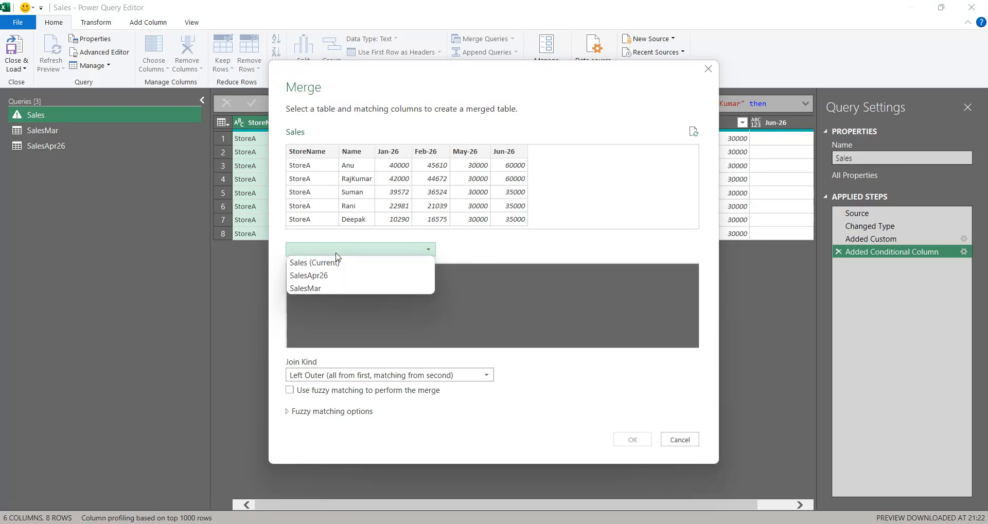
click(331, 286)
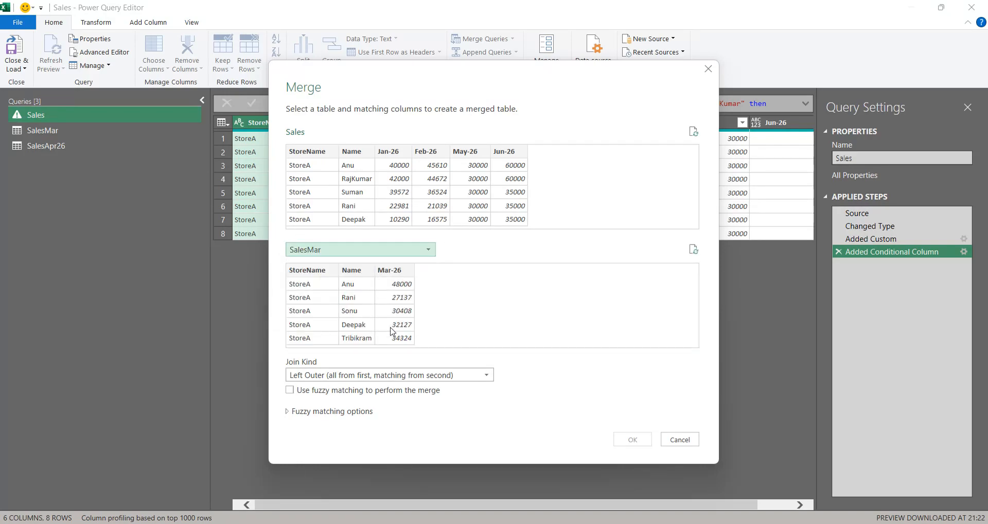
Step: Match the Sales and SalesMar tables on both StoreName and Name
click(304, 154)
click(306, 272)
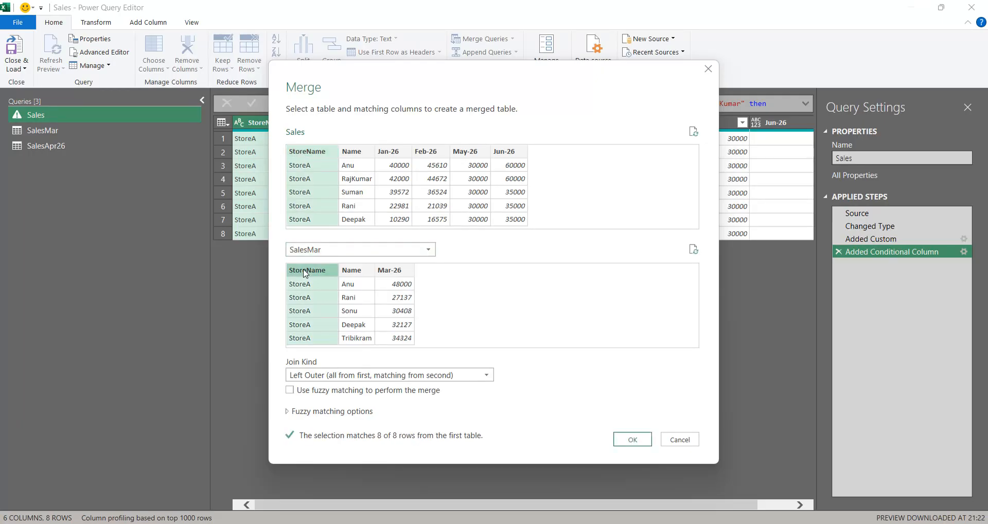
ctrl+click(351, 152)
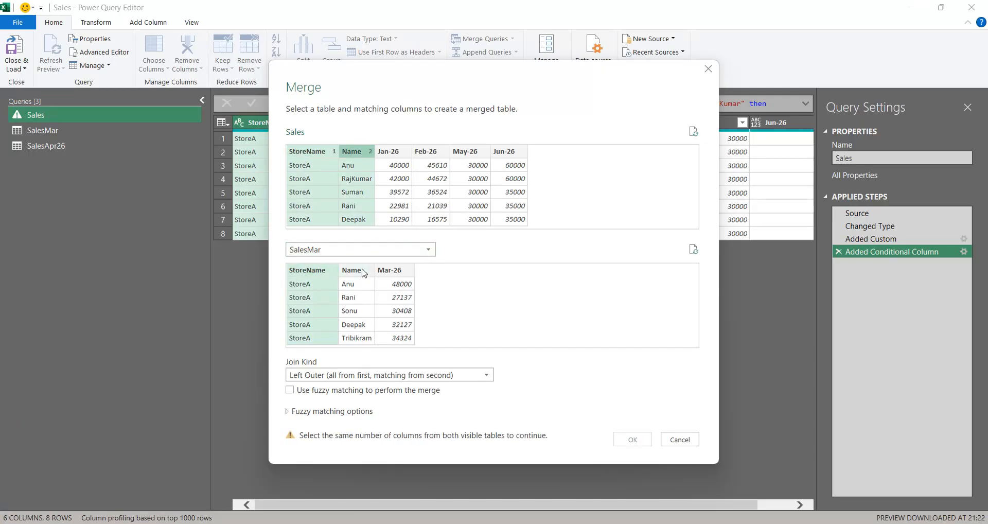
ctrl+click(363, 269)
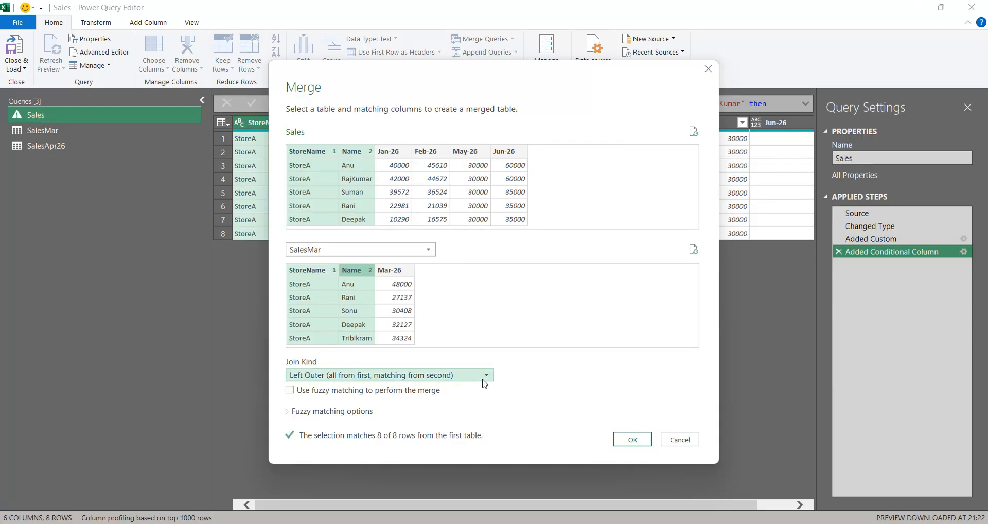
Step: Choose the Left Outer join kind and complete the merge of Sales with SalesMar
click(463, 375)
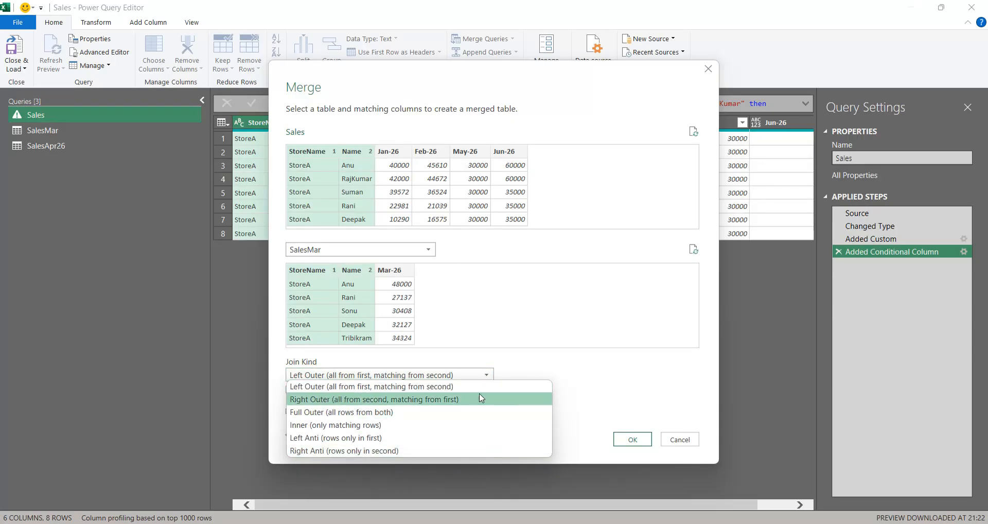
click(482, 386)
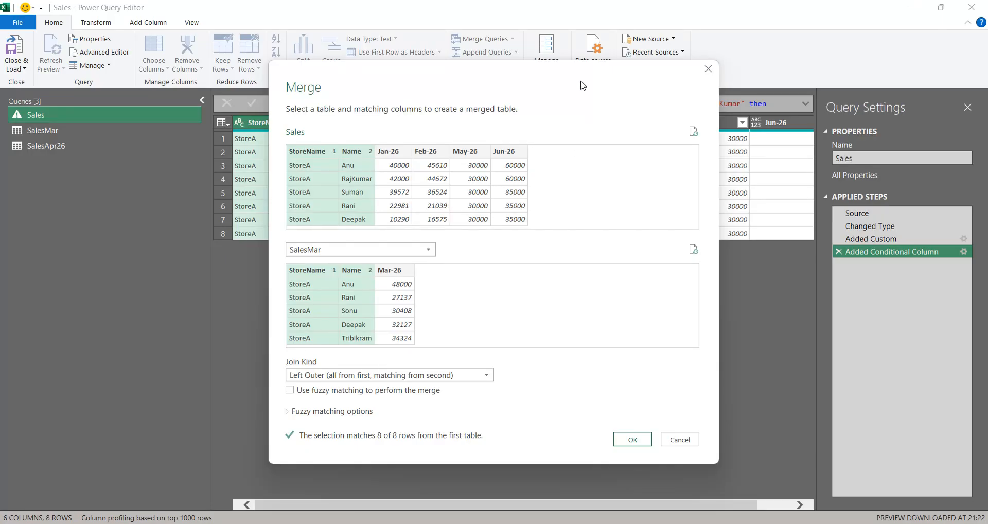
drag(582, 85, 594, 55)
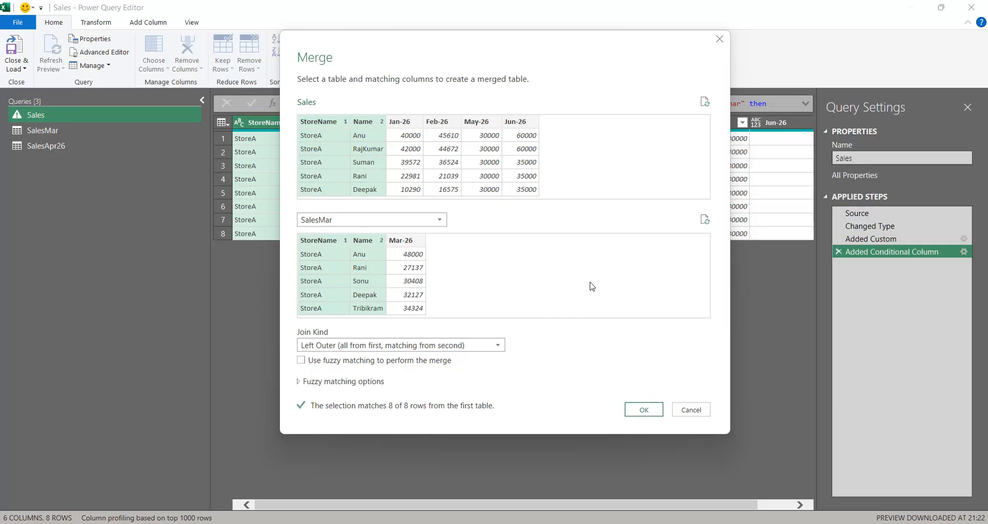
click(644, 409)
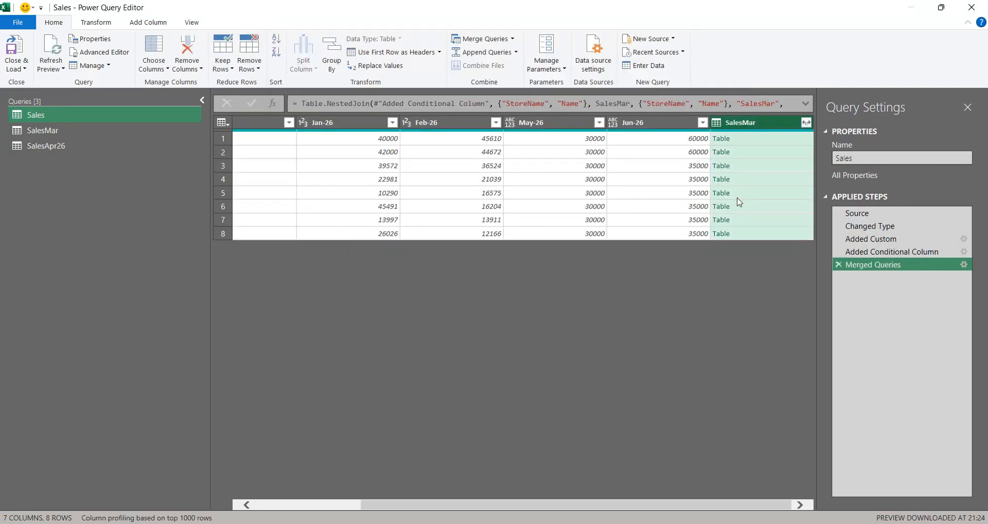
Step: Expand the merged SalesMar column to include only Mar-26, without the original column name as prefix
click(805, 122)
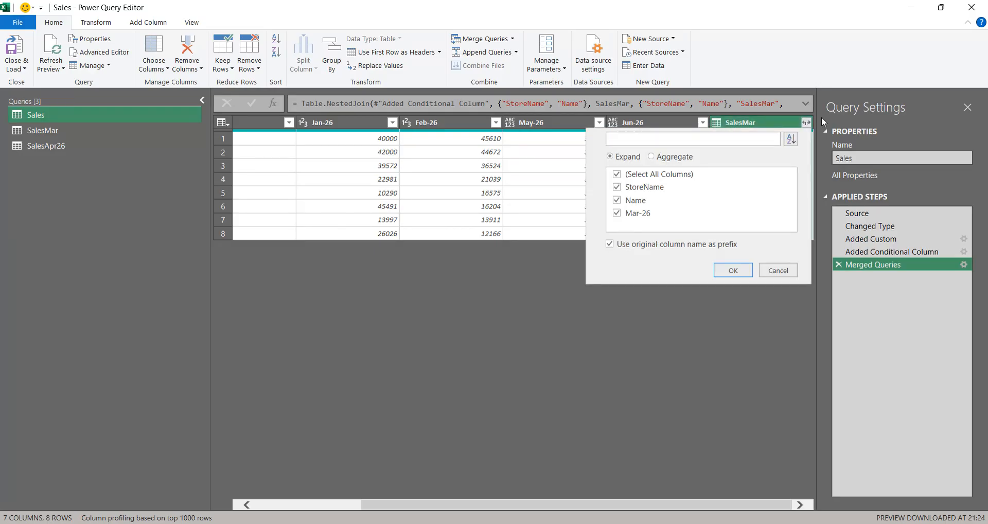
click(617, 174)
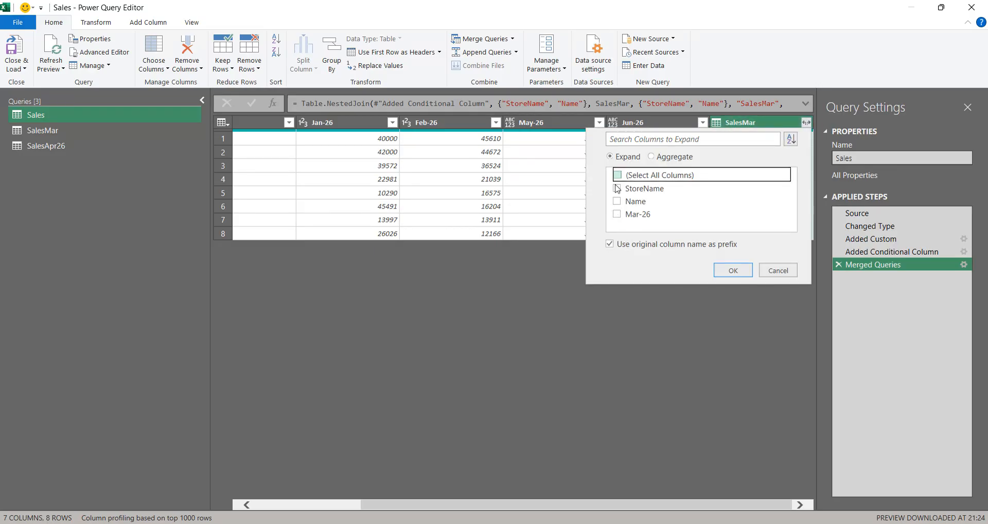
click(610, 244)
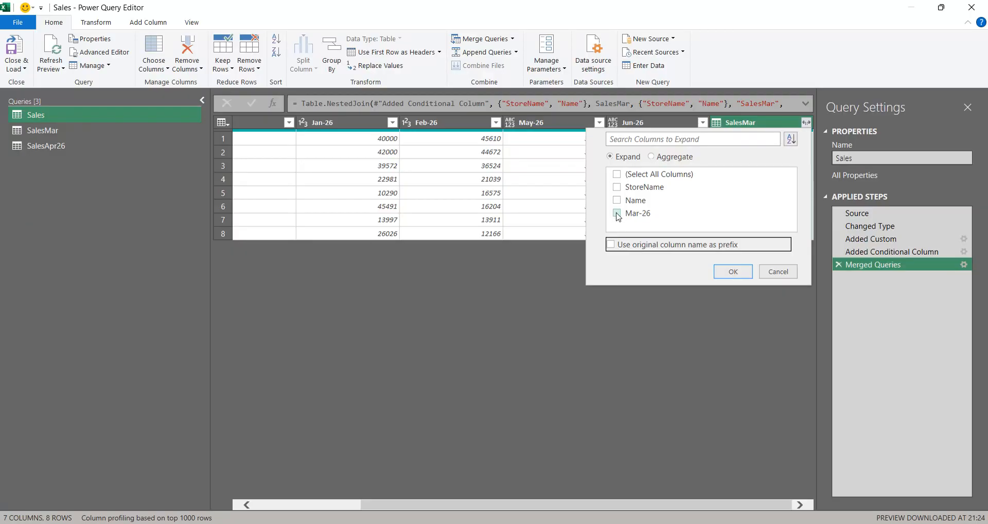
click(617, 213)
click(733, 271)
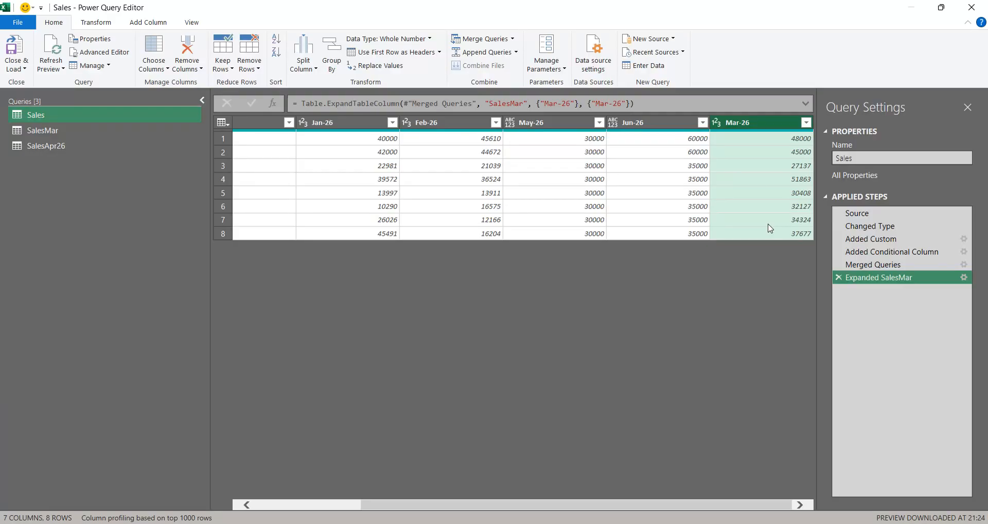
Step: Compare the SalesApr26 query's columns with the Sales query's columns to look for a shared key
click(72, 144)
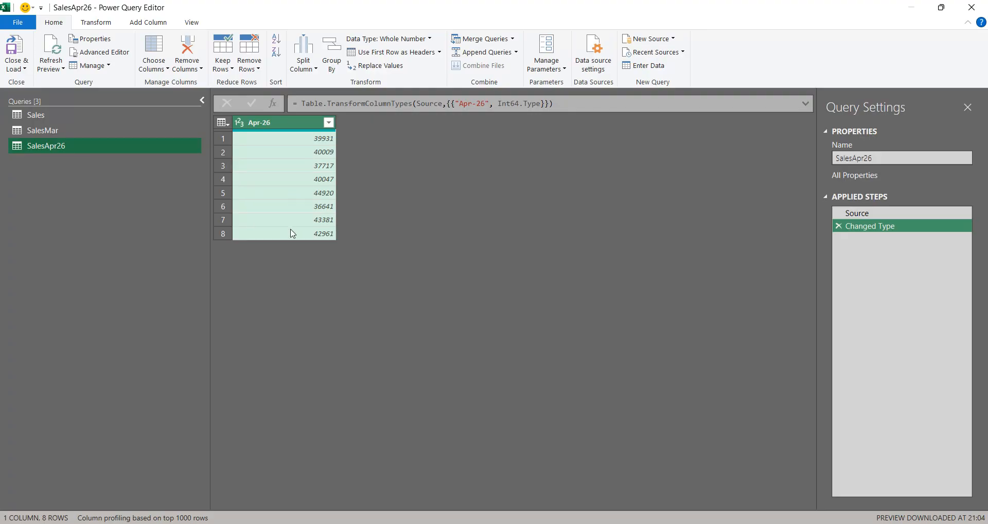
click(67, 113)
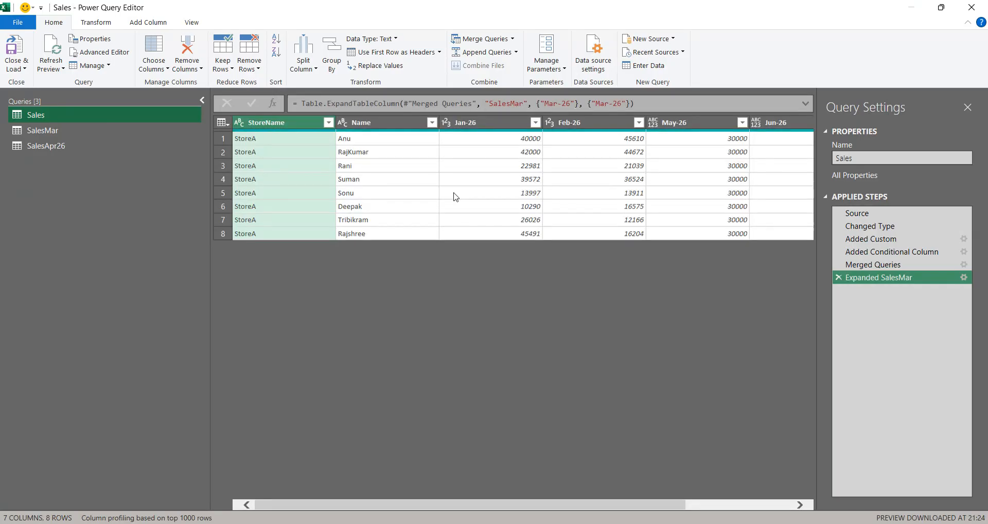
scroll(707, 219, right, 3)
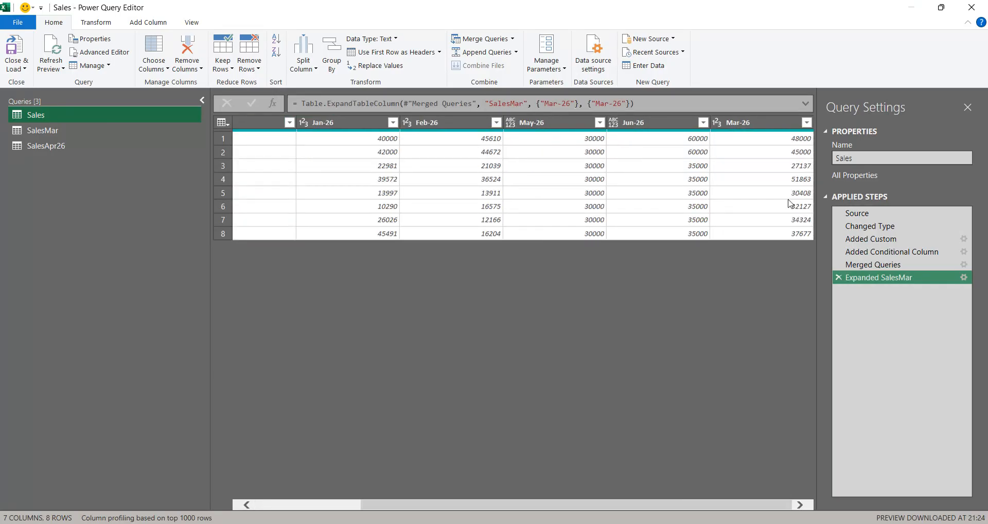
scroll(462, 162, left, 3)
scroll(462, 162, left, 1)
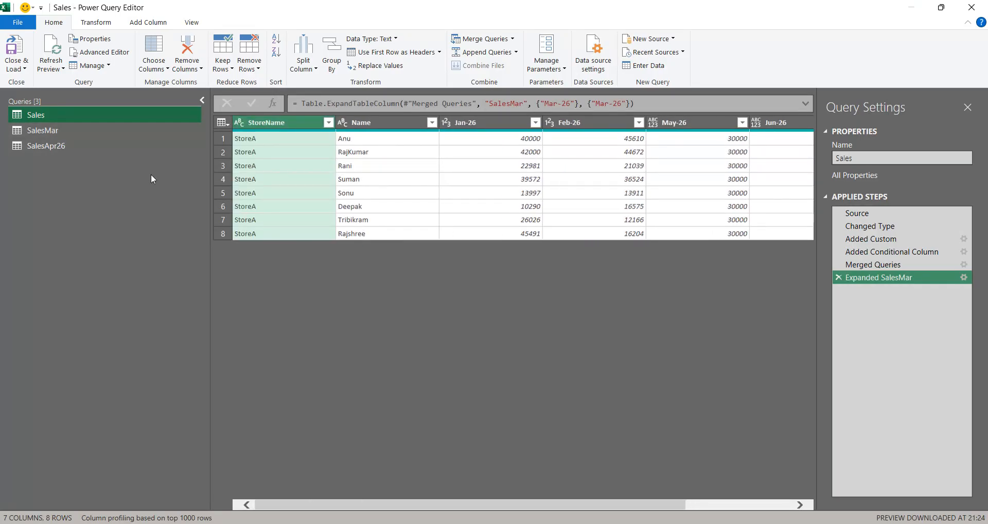
click(86, 147)
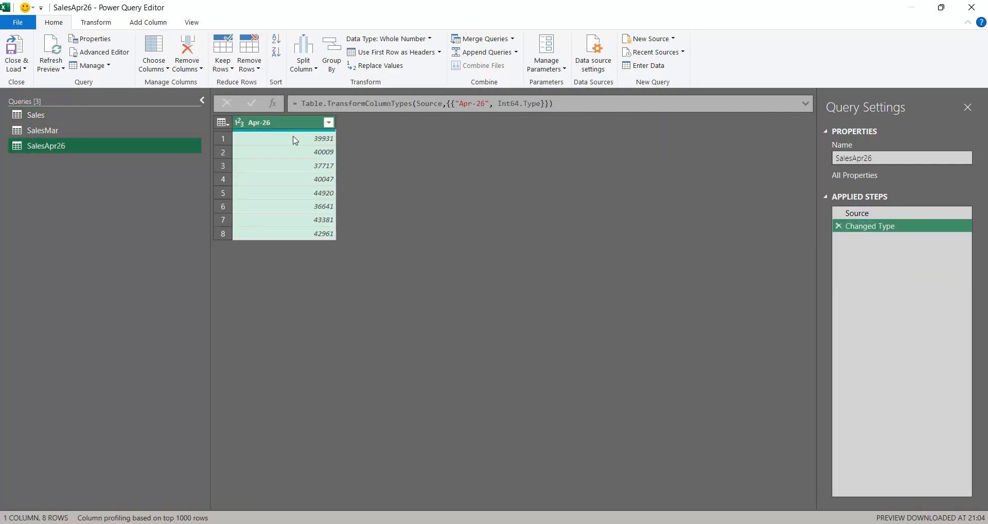
Step: Review the first and last Apr-26 values, return to the Sales query, and check the worksheet's table of three ways to add columns
click(295, 140)
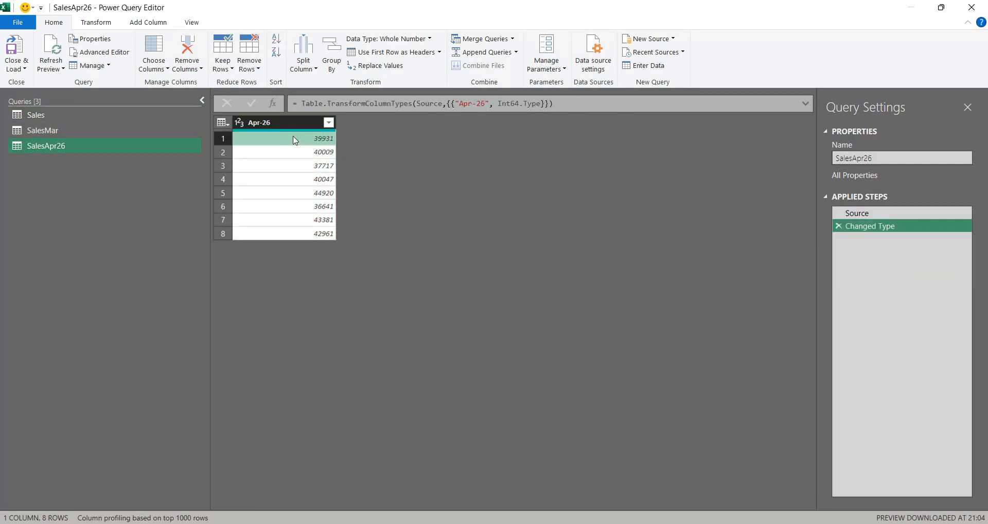
click(307, 237)
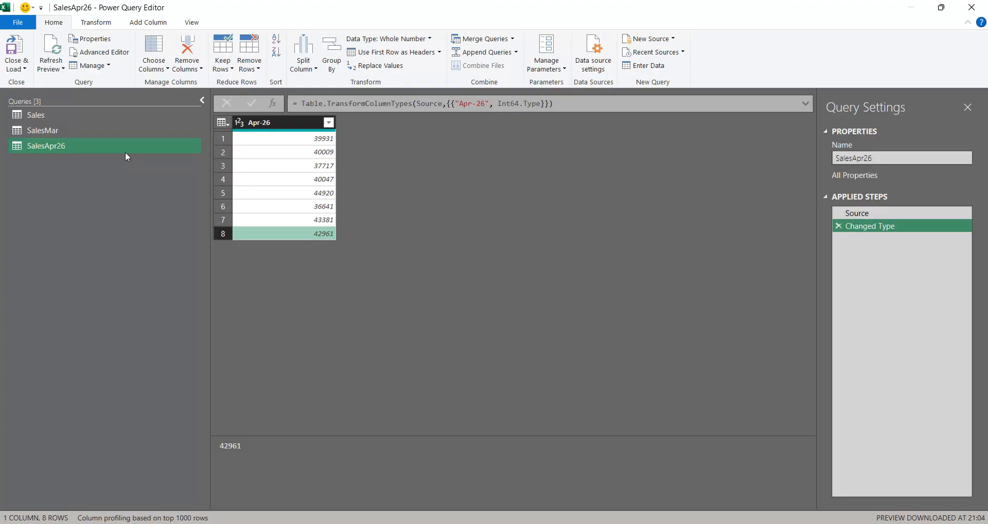
click(82, 113)
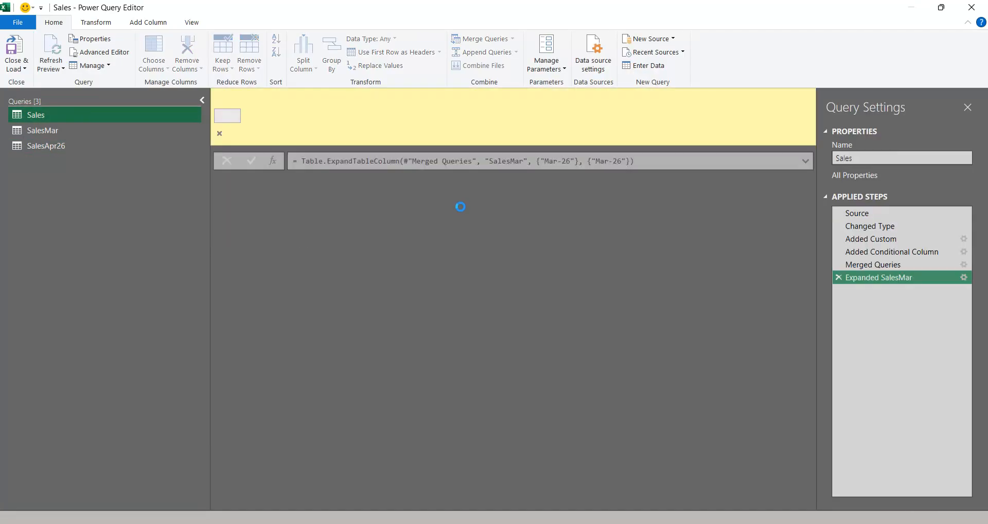
double_click(822, 16)
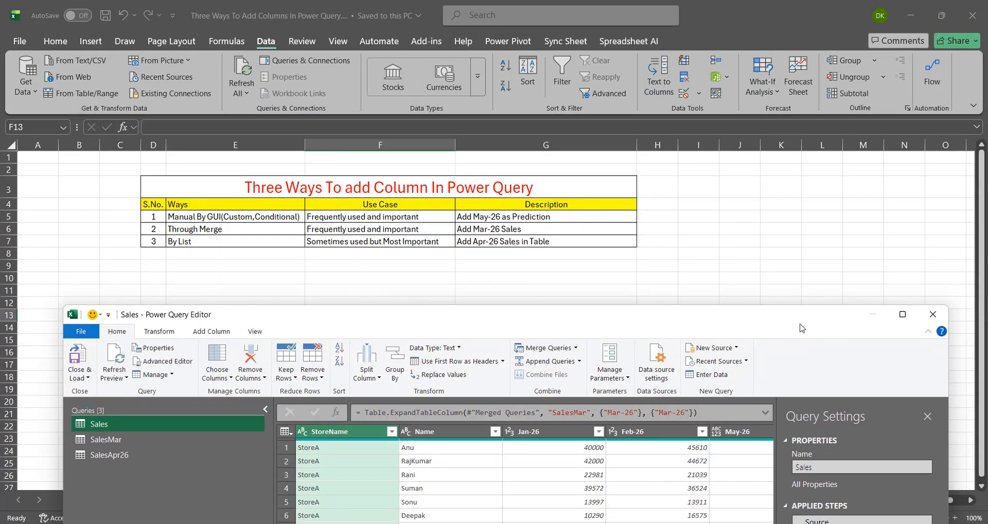
double_click(800, 322)
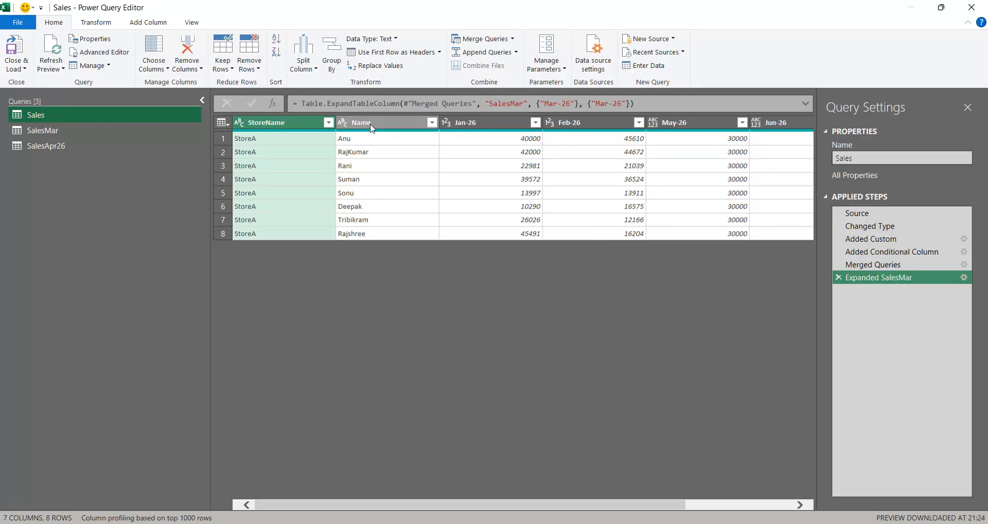
Step: Add a custom step to the Sales query that splits the table into column lists with =Table.ToColumns(#"Expanded SalesMar")
click(275, 105)
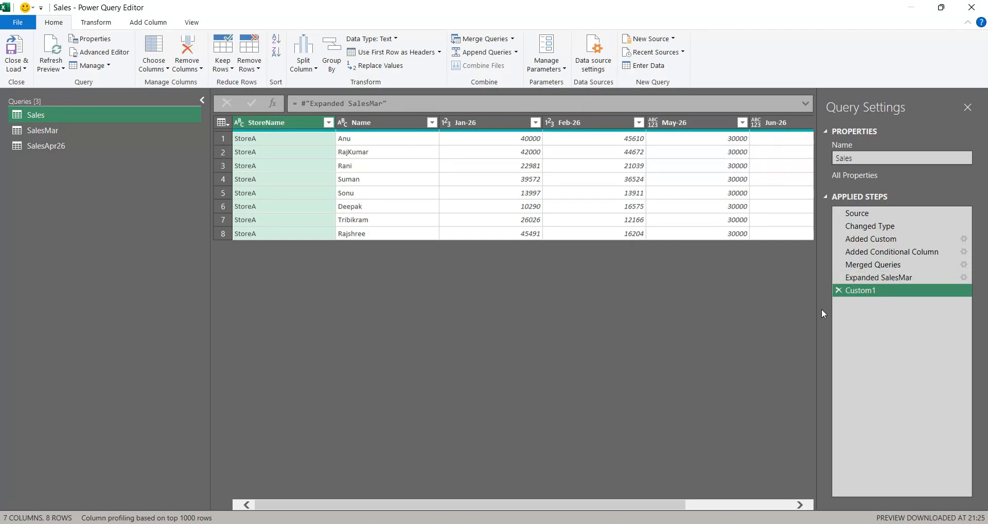
click(298, 103)
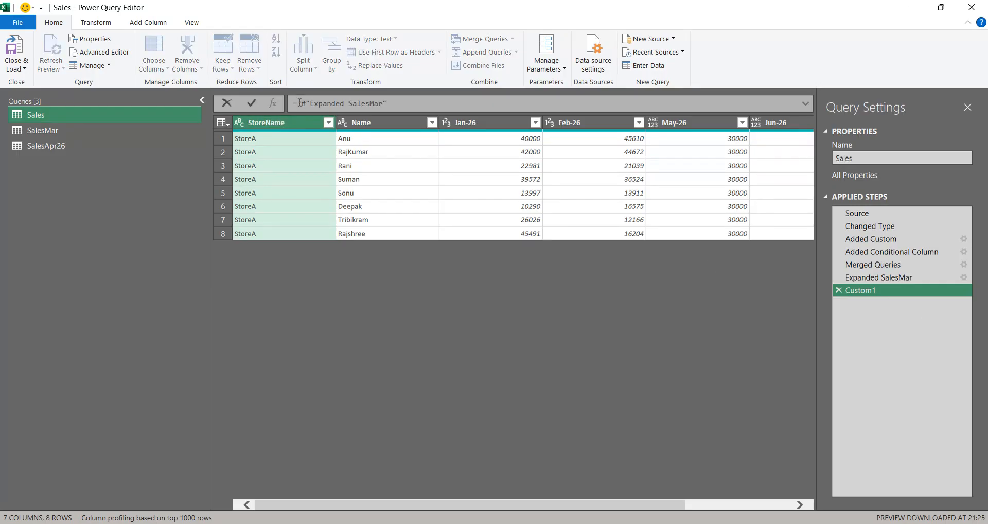
key(Delete)
text(Table.ToCoum)
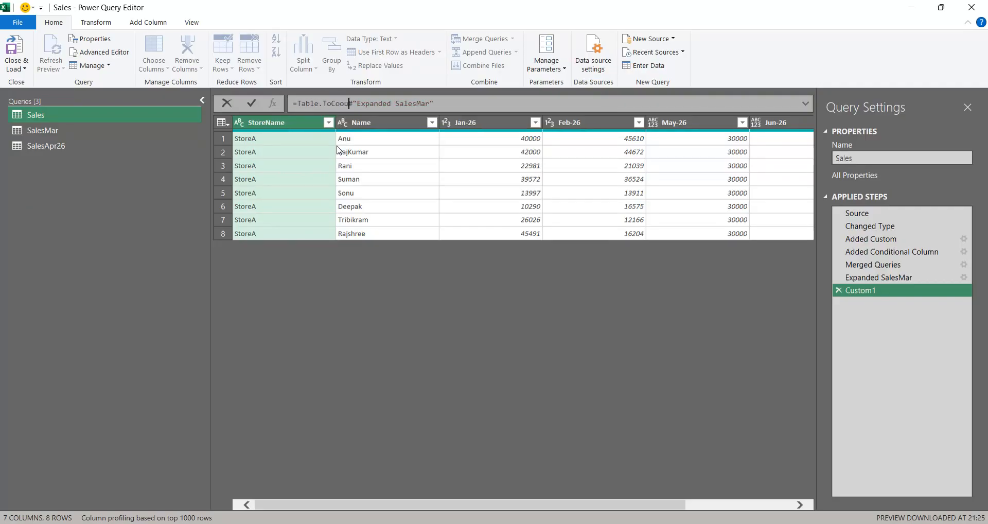
key(BackSpace)
key(BackSpace)
text(lumns()
click(470, 102)
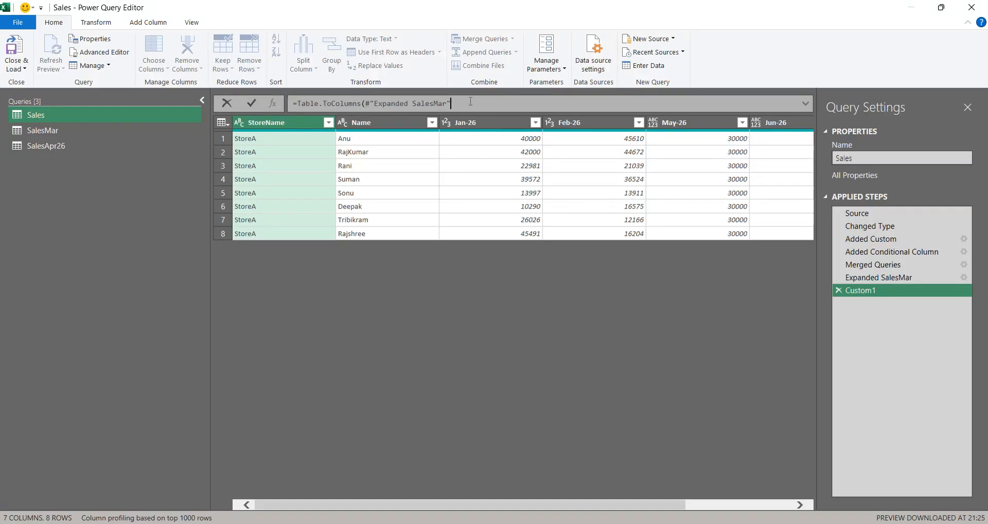
text())
key(Return)
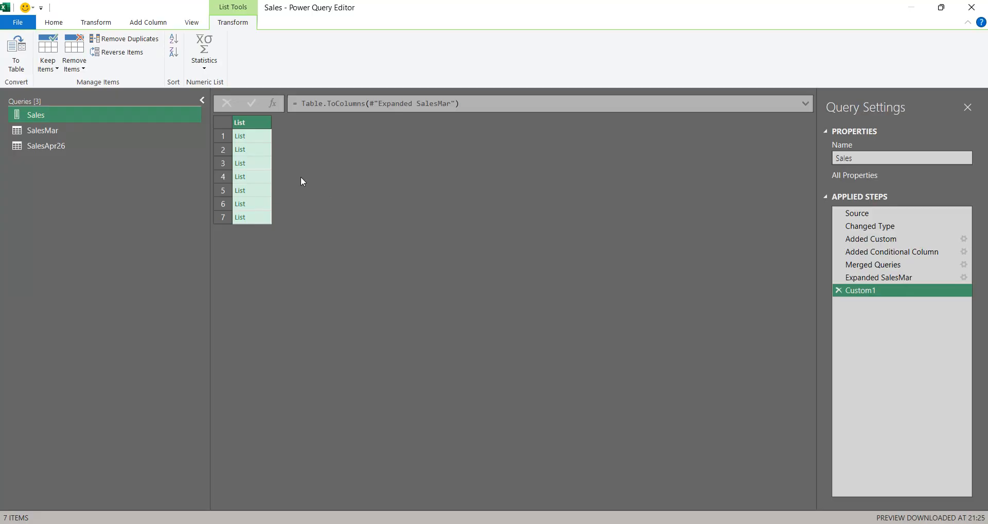
Step: Inspect the contents of the first three lists in an enlarged preview to match them to the Sales columns
click(263, 137)
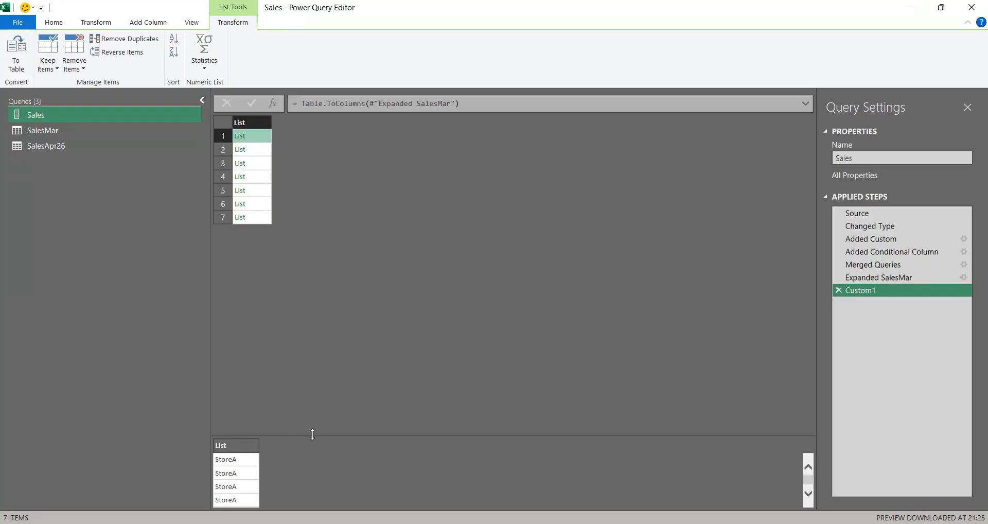
drag(328, 436, 331, 337)
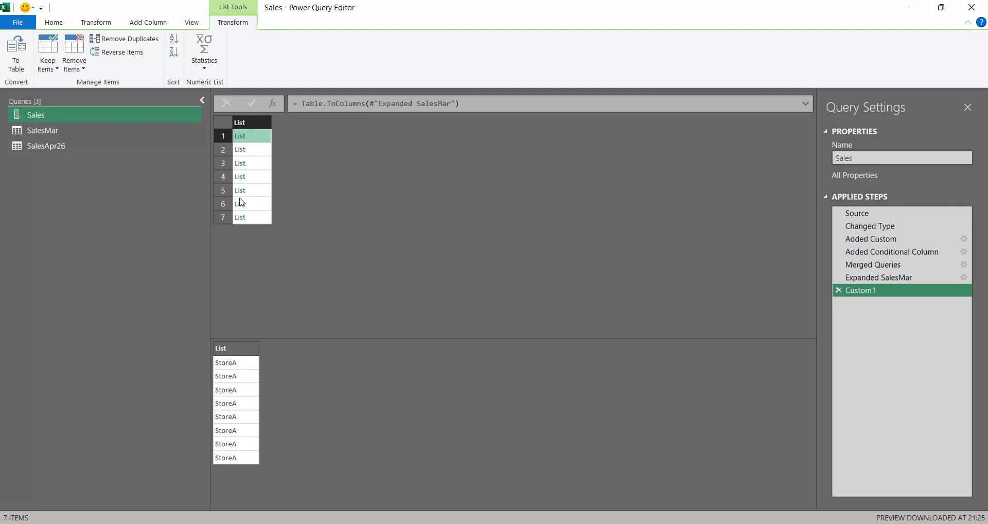
click(250, 151)
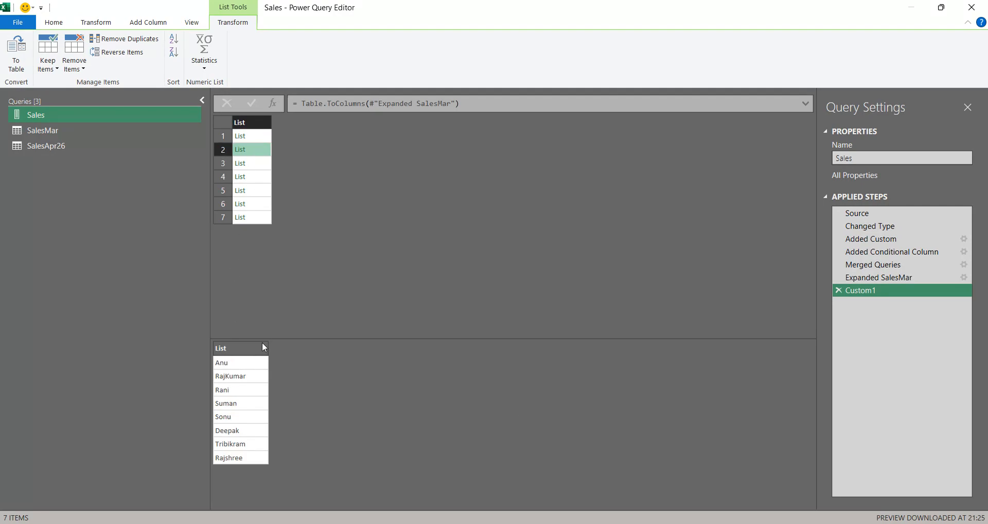
click(267, 166)
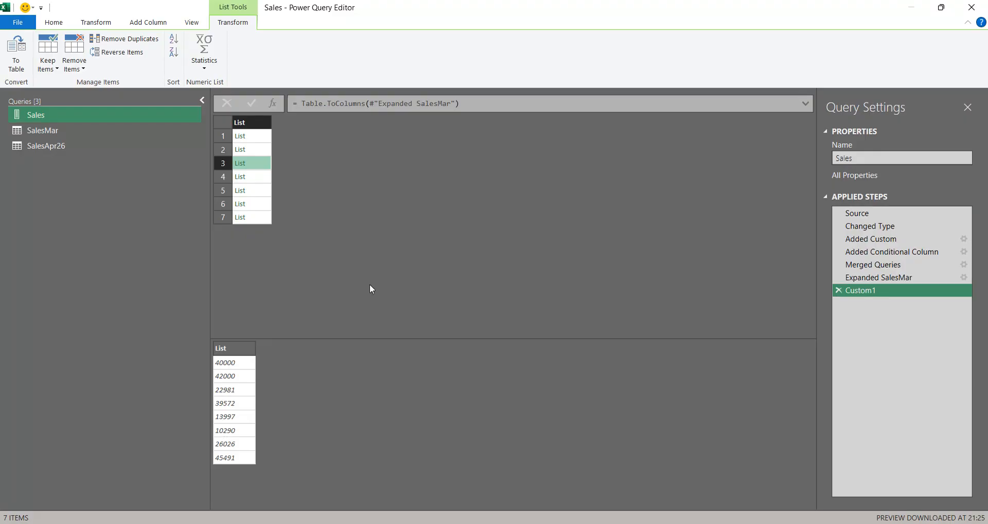
Step: Add a custom step to the SalesApr26 query that turns its table into a list with =Table.ToColumns(#"Changed Type")
click(51, 146)
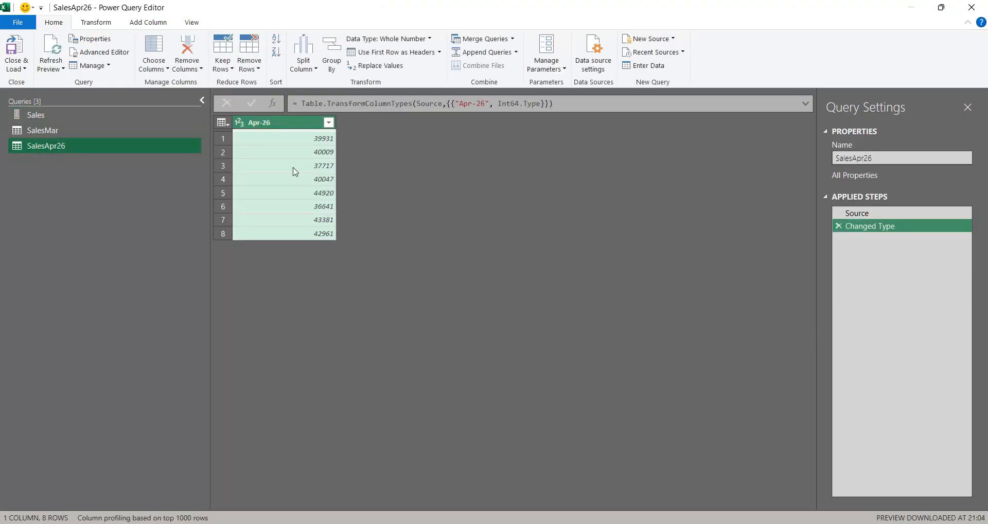
click(274, 103)
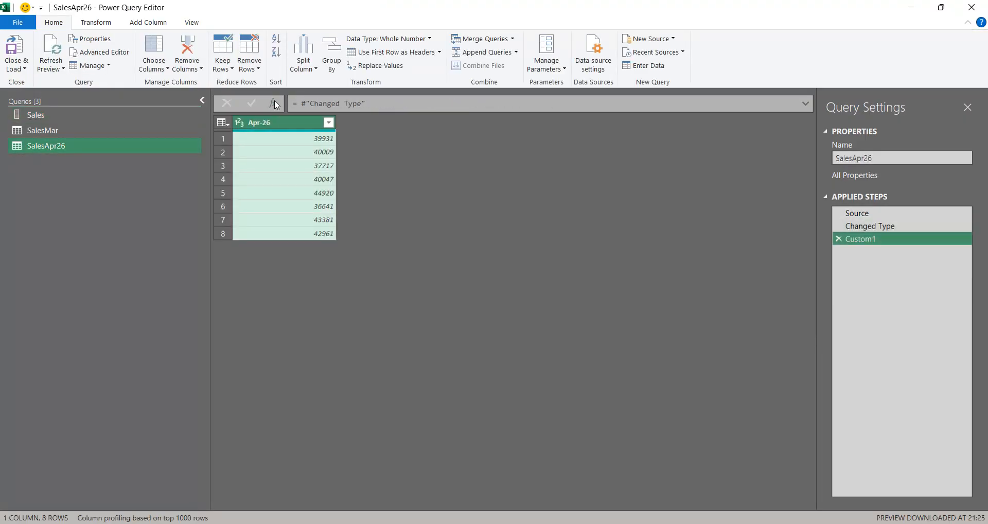
click(301, 103)
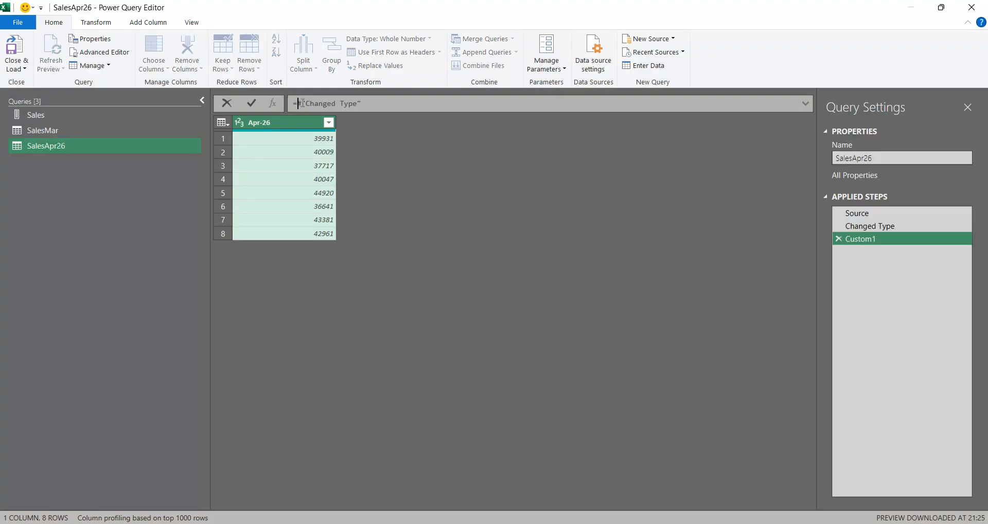
text(Table.T)
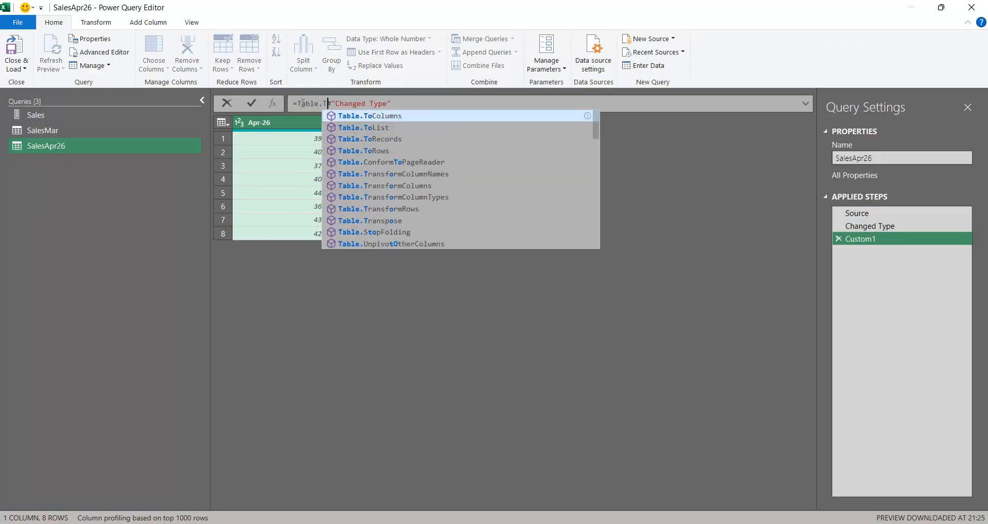
text(oColumns()
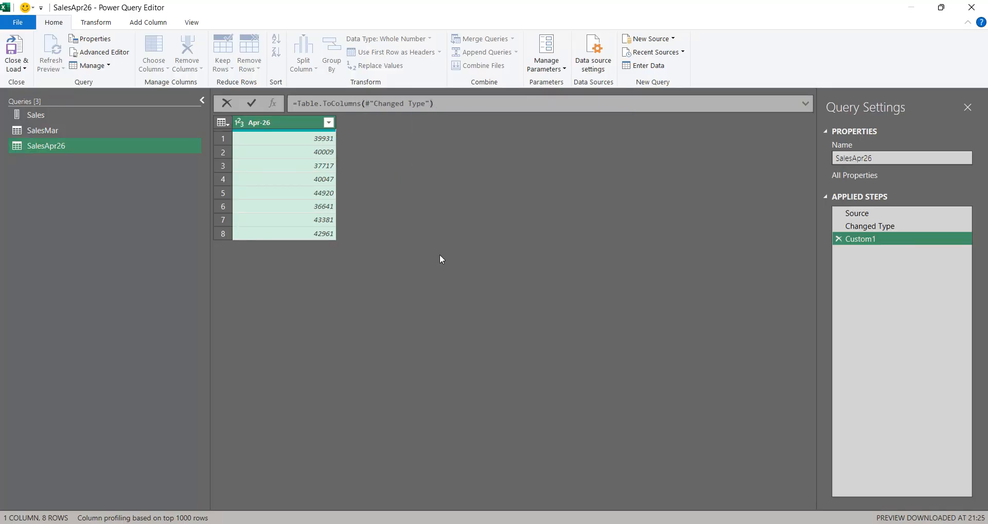
key(Return)
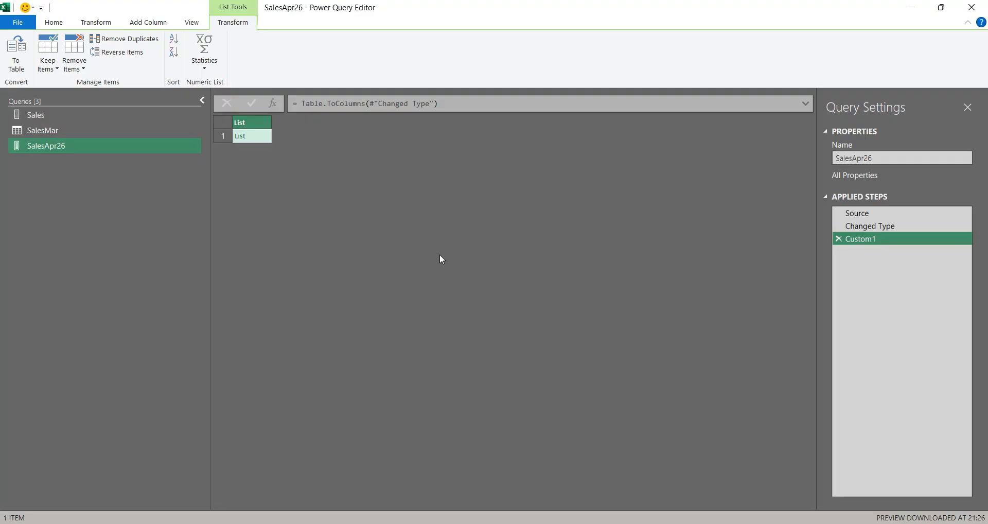
Step: Add another custom step to the Sales query with the formula =List.Combine(Custom1,SalesApr26) to join both queries' lists
click(61, 115)
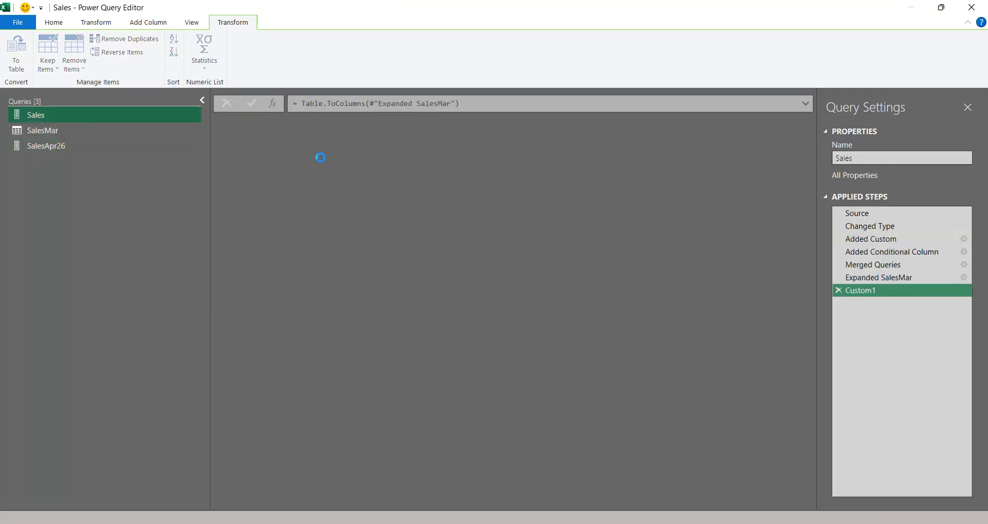
click(270, 104)
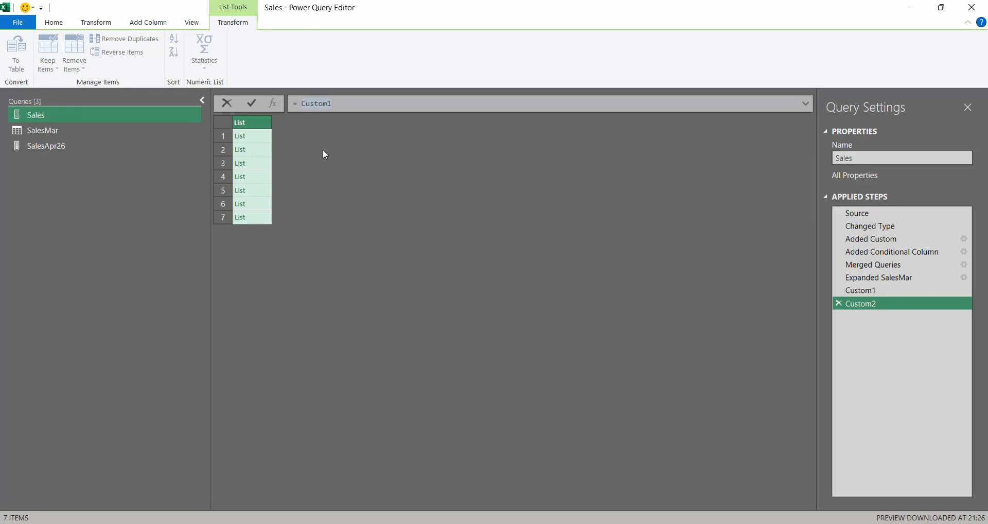
key(BackSpace)
text(Table)
key(BackSpace)
key(BackSpace)
key(BackSpace)
key(BackSpace)
key(BackSpace)
text(List.Comb)
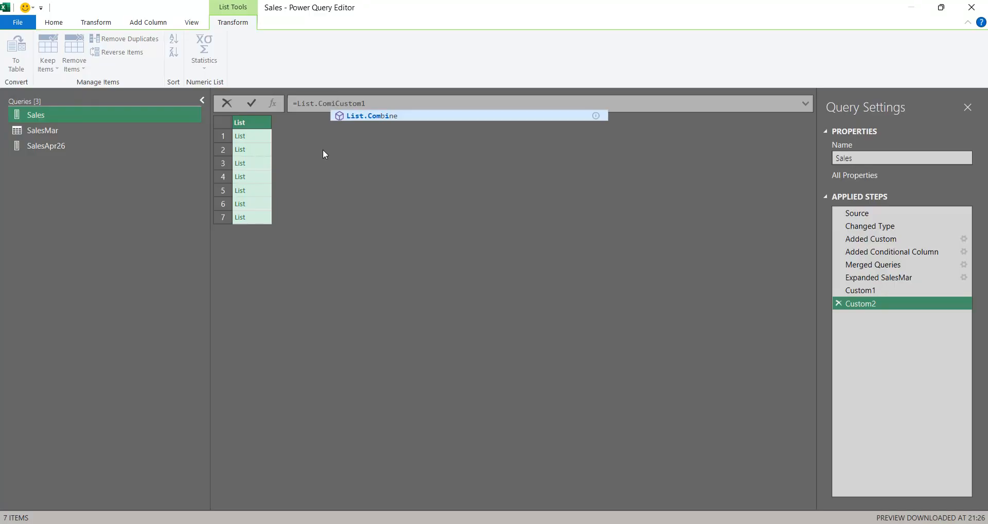
text(ine(Custom1)
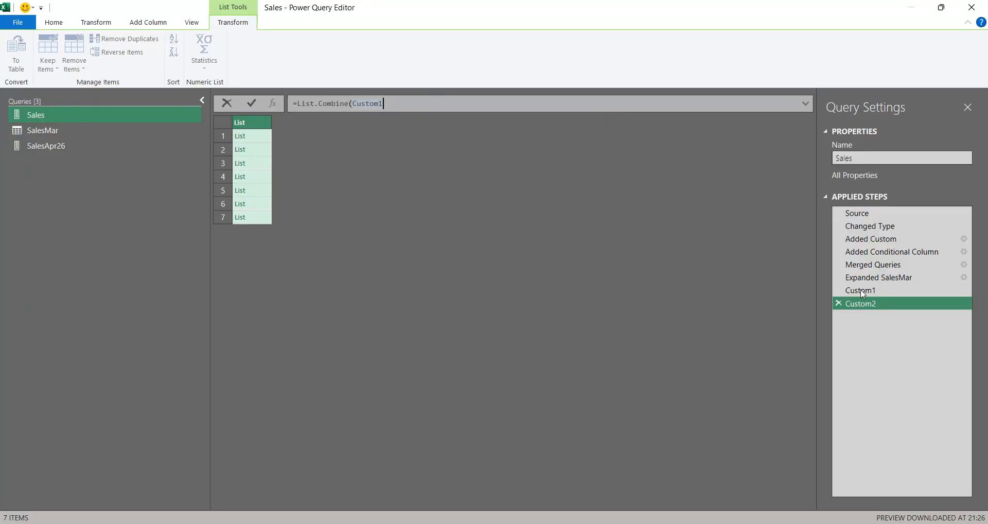
text(,SalesApr26))
key(Return)
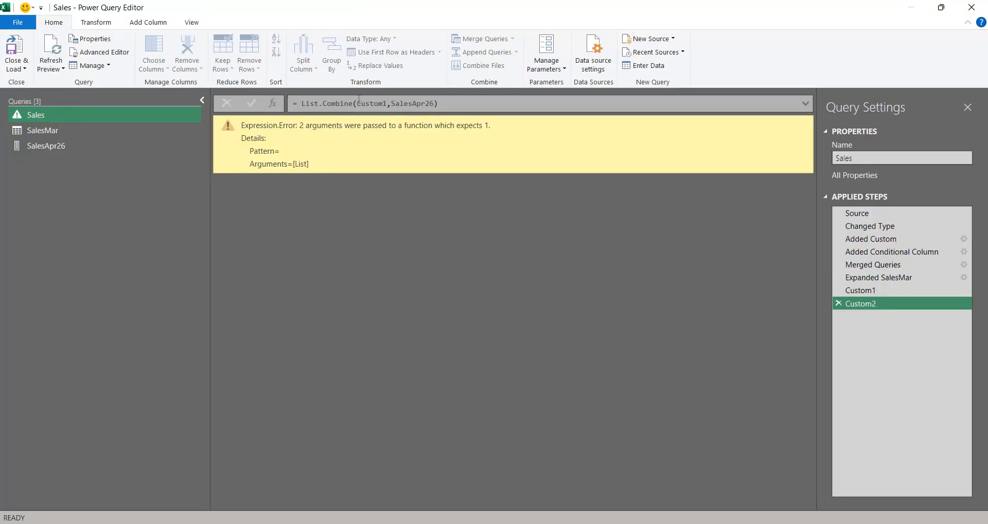
Step: Enclose the List.Combine arguments in curly braces as {Custom1,SalesApr26} and compare the resulting list with the Custom1 step
double_click(359, 102)
key(Left)
text({)
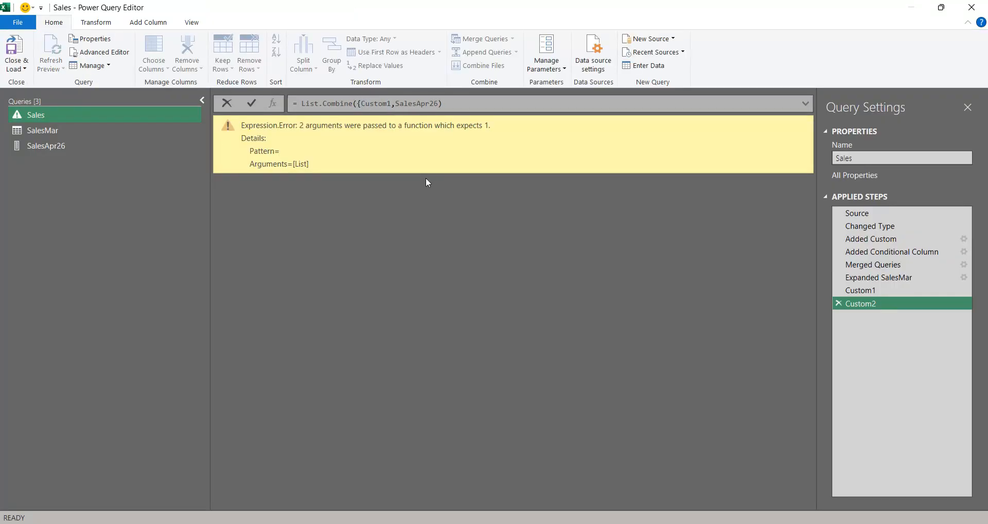
click(439, 106)
text(})
key(Return)
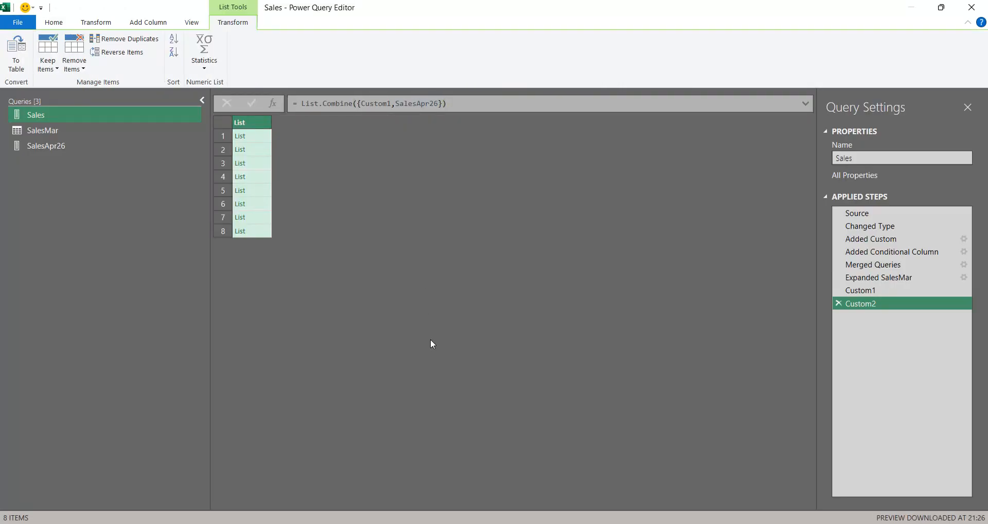
click(875, 291)
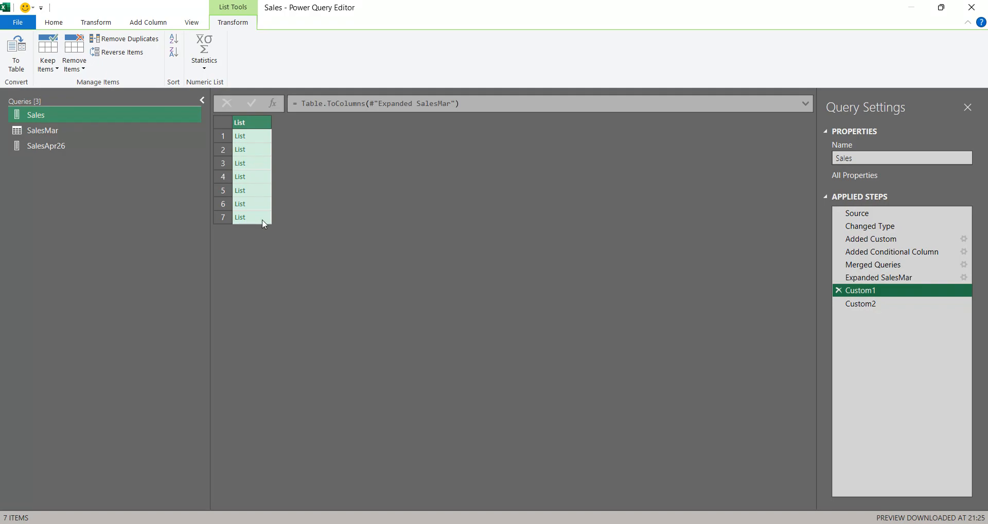
click(851, 305)
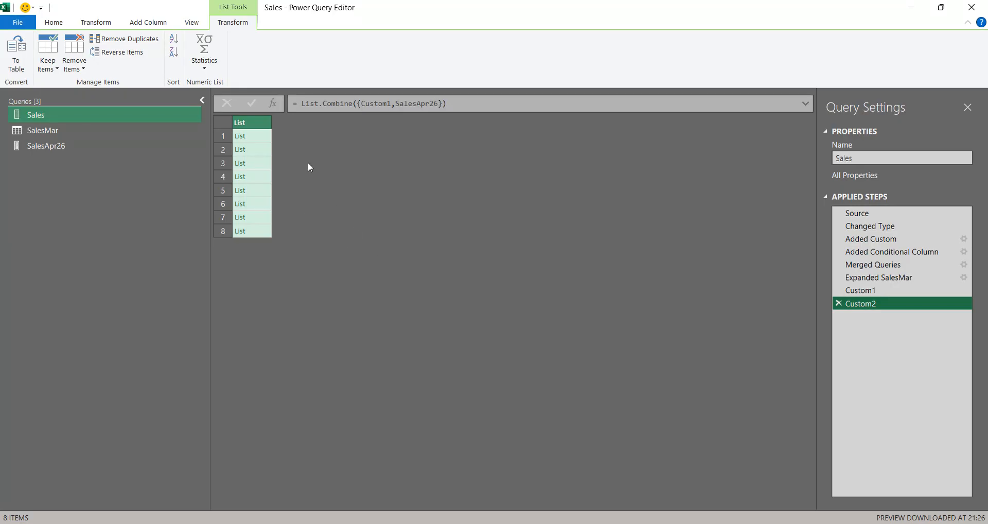
Step: Add a custom step to the Sales query that rebuilds a table from the combined lists with =Table.FromColumns(Custom2)
click(273, 103)
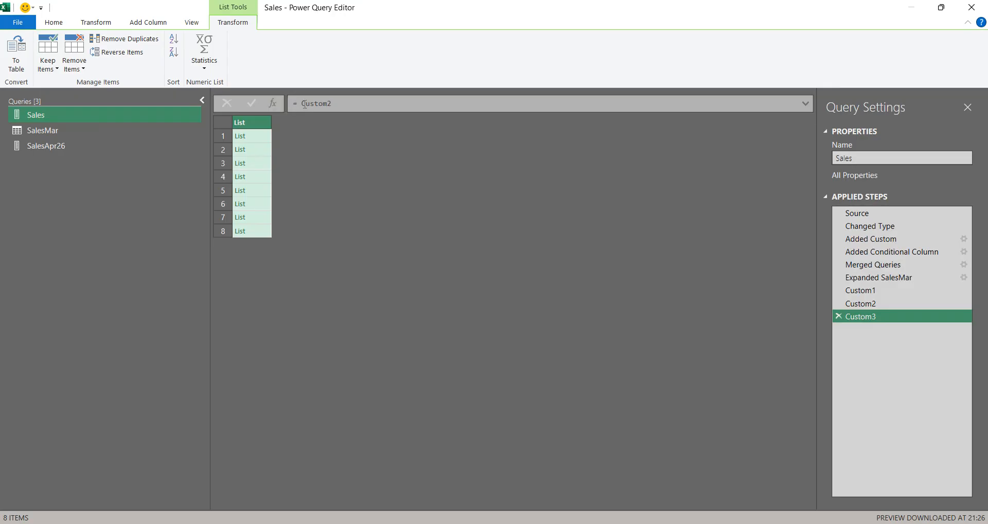
click(305, 105)
double_click(301, 105)
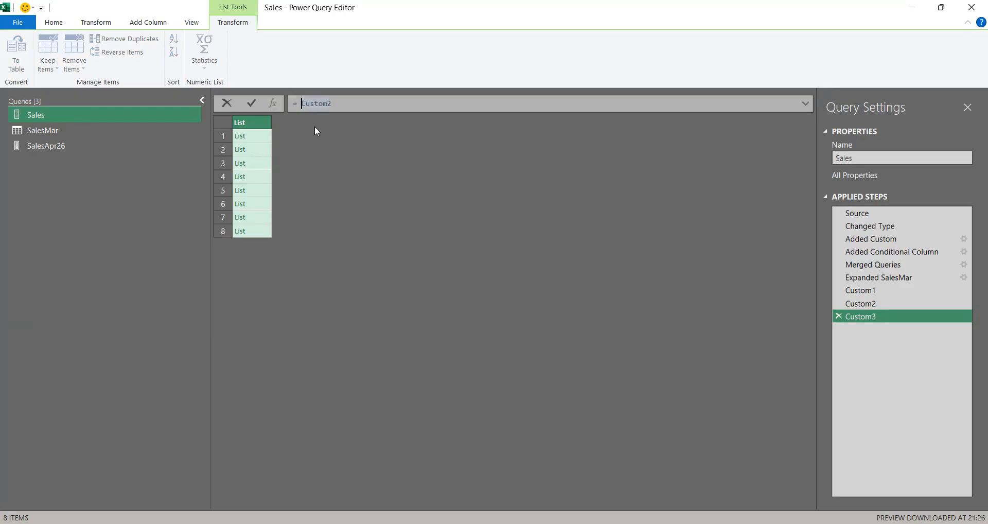
key(BackSpace)
text(Table)
text(.FromColu)
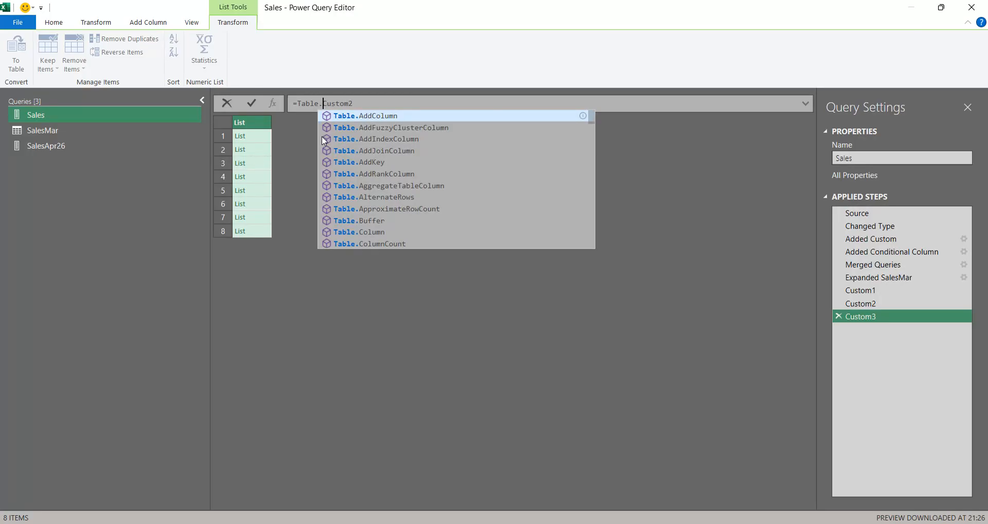
text(mns()
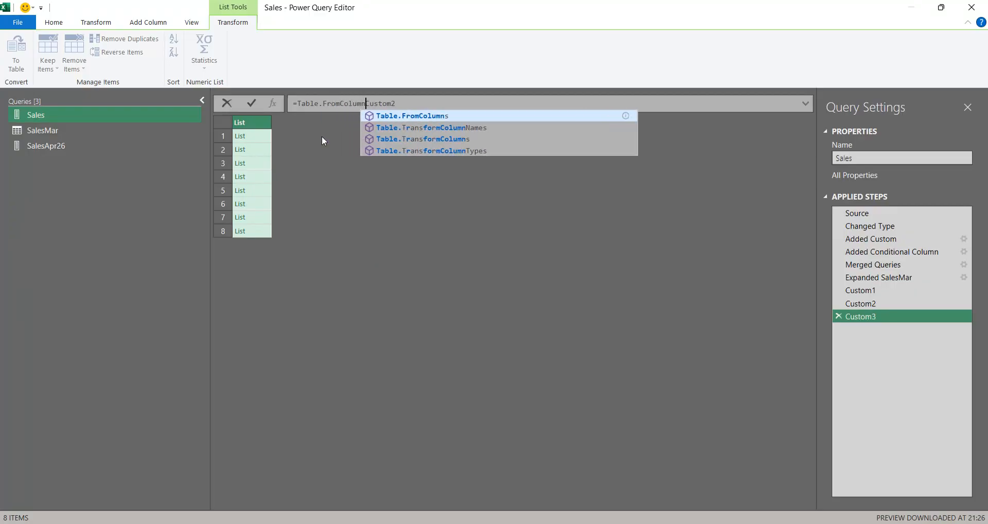
click(407, 108)
text())
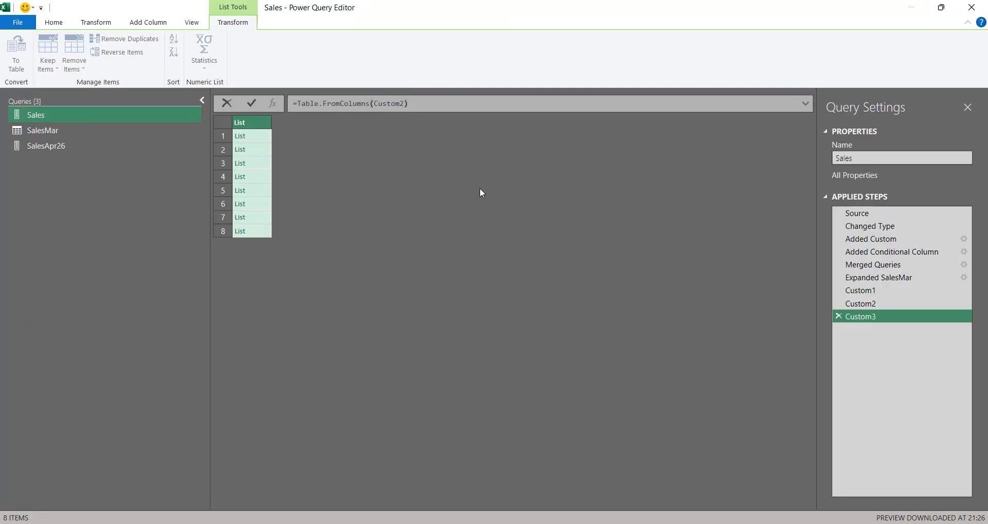
key(Return)
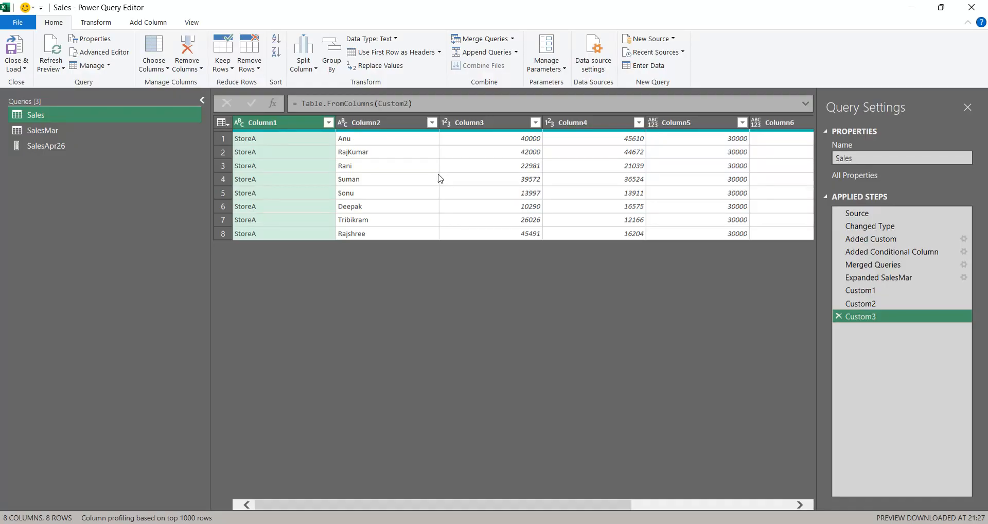
Step: Insert a step directly after Expanded SalesMar in the Sales query that uses the headers as the first row
click(547, 234)
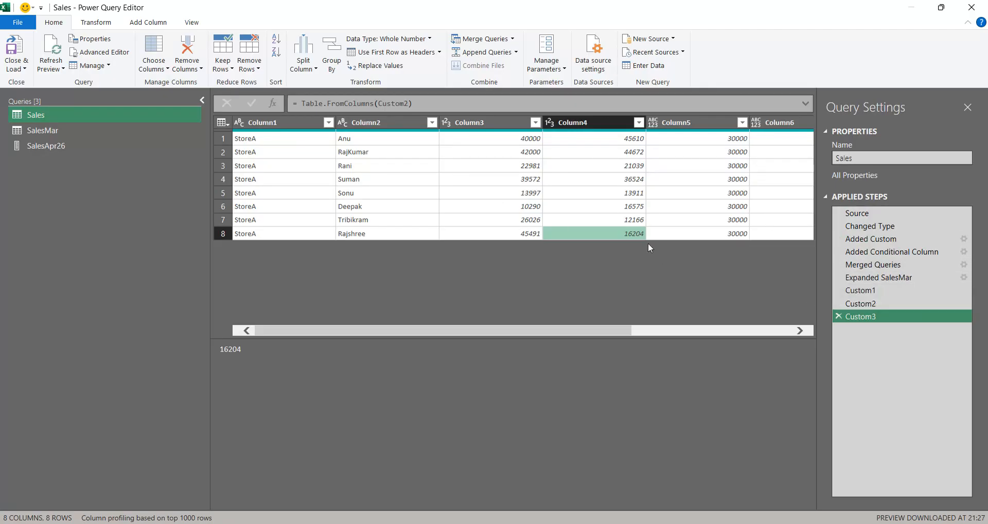
click(865, 276)
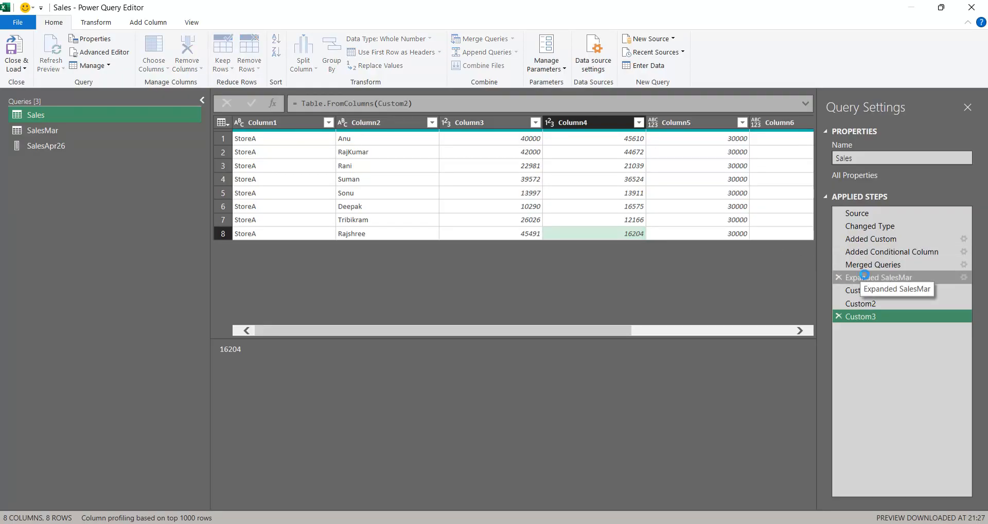
click(886, 263)
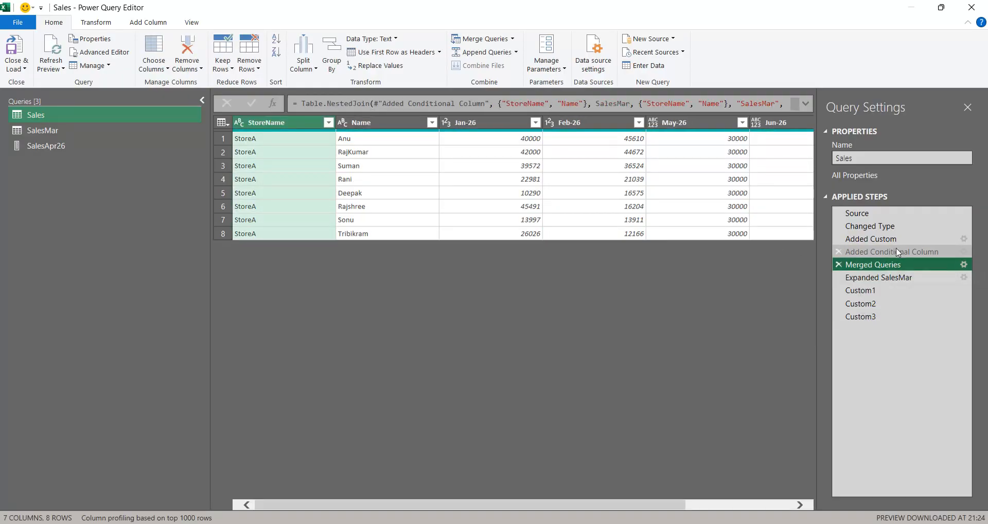
click(878, 278)
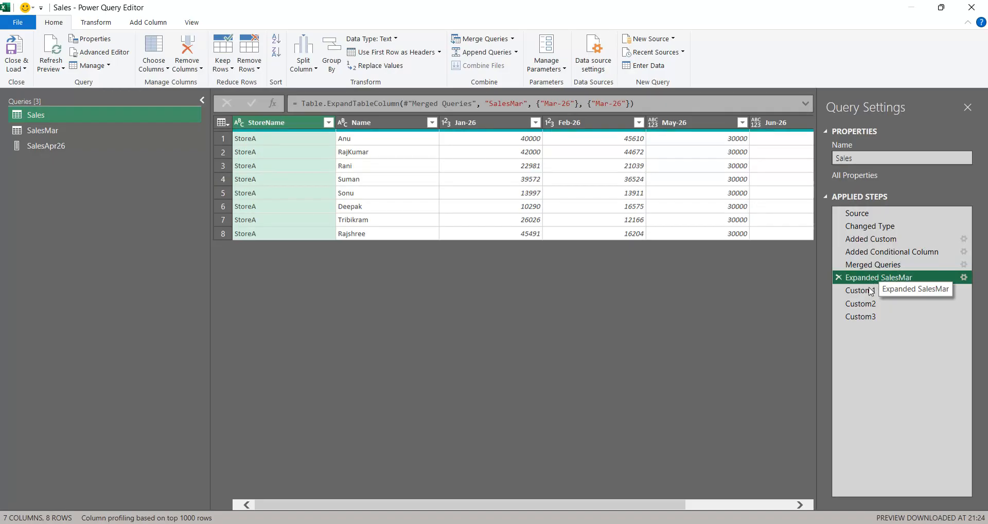
click(869, 290)
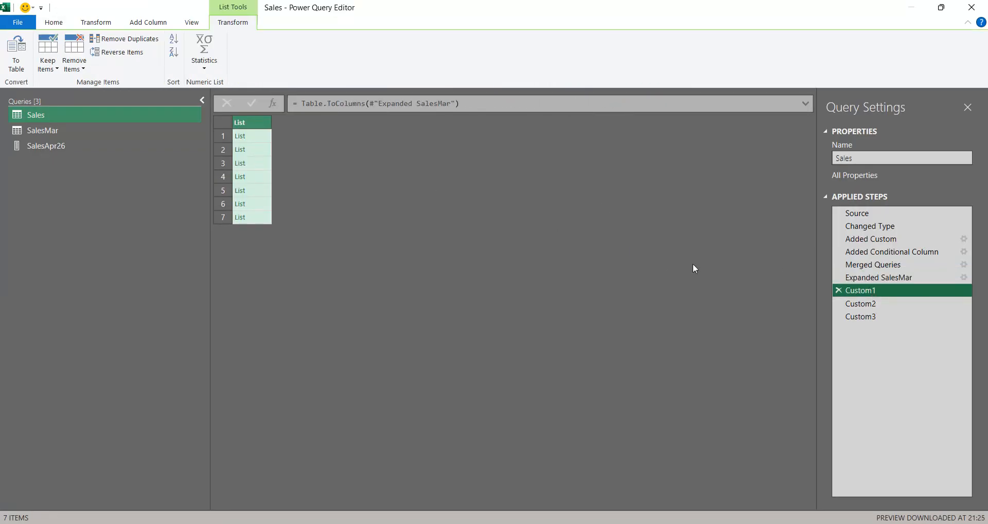
click(893, 280)
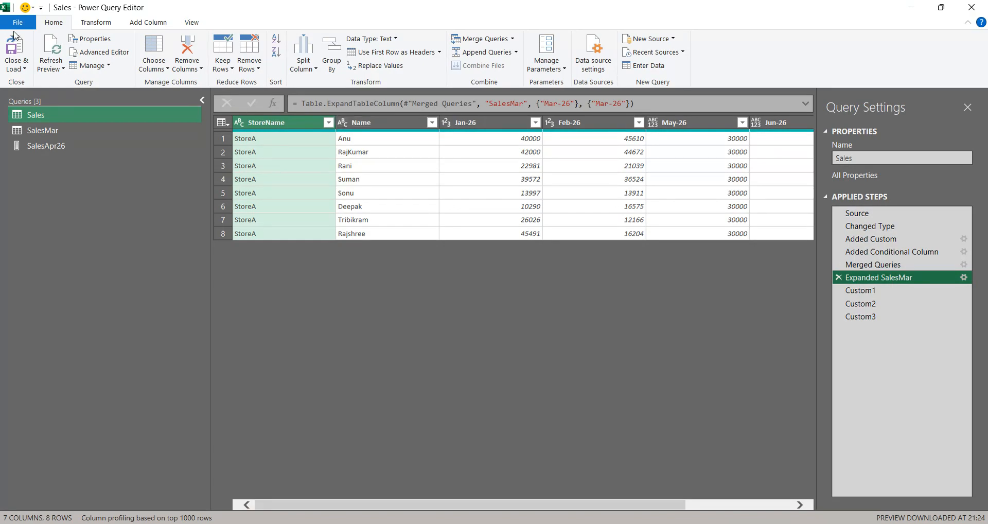
click(96, 22)
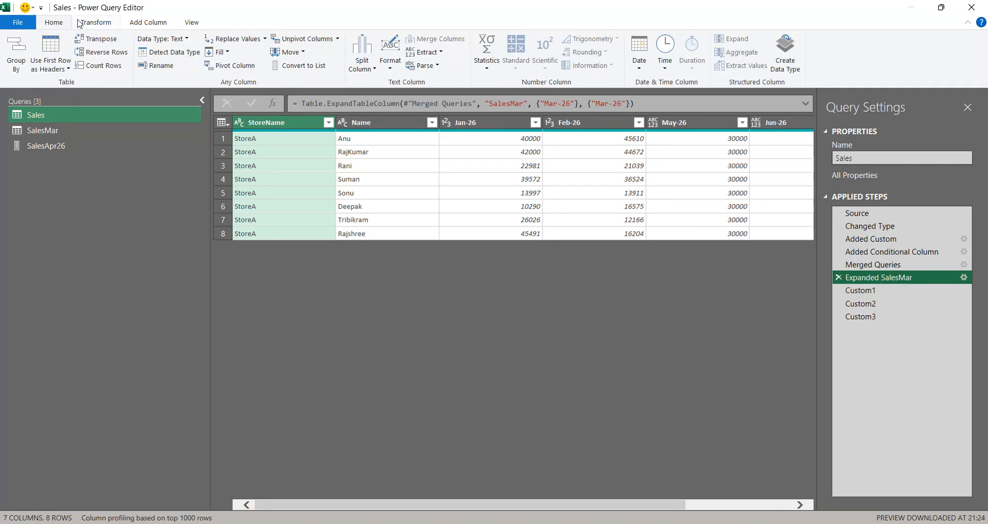
click(64, 72)
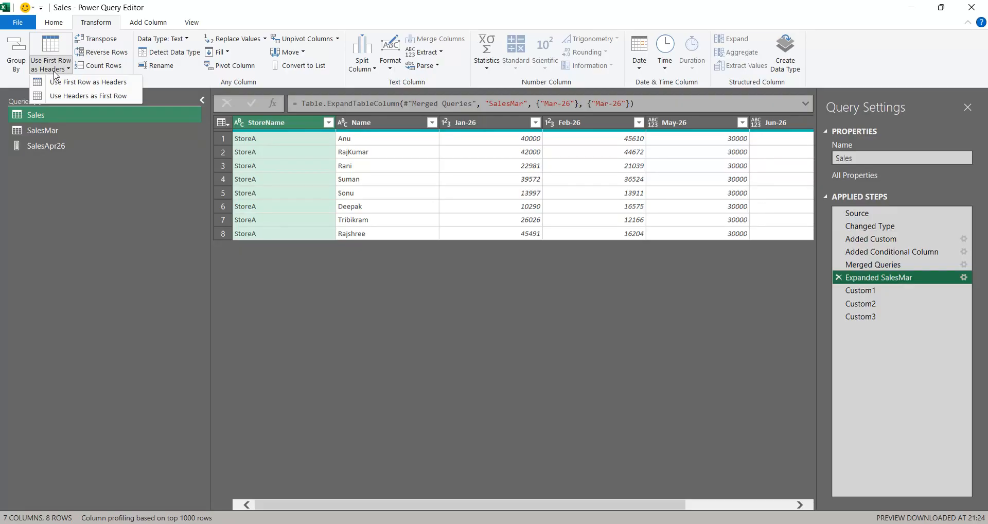
click(98, 96)
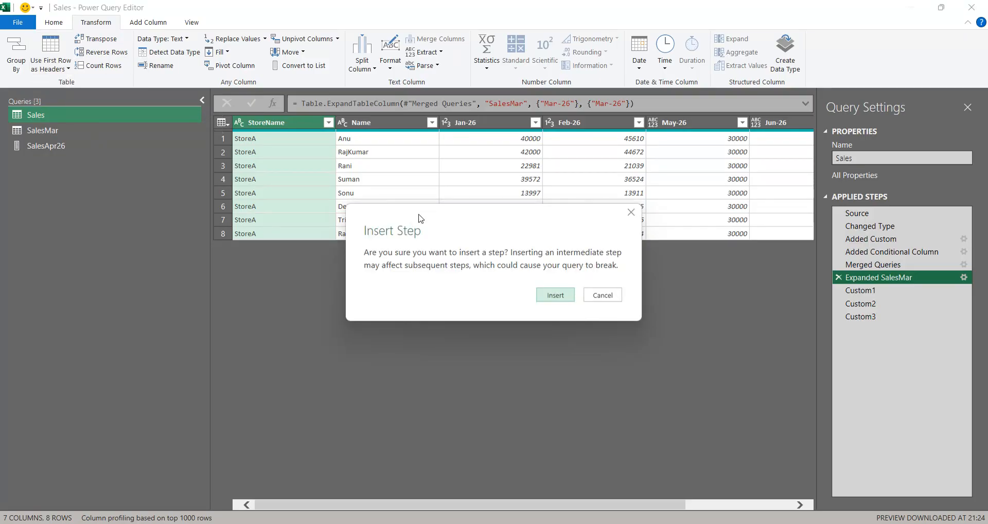
click(563, 293)
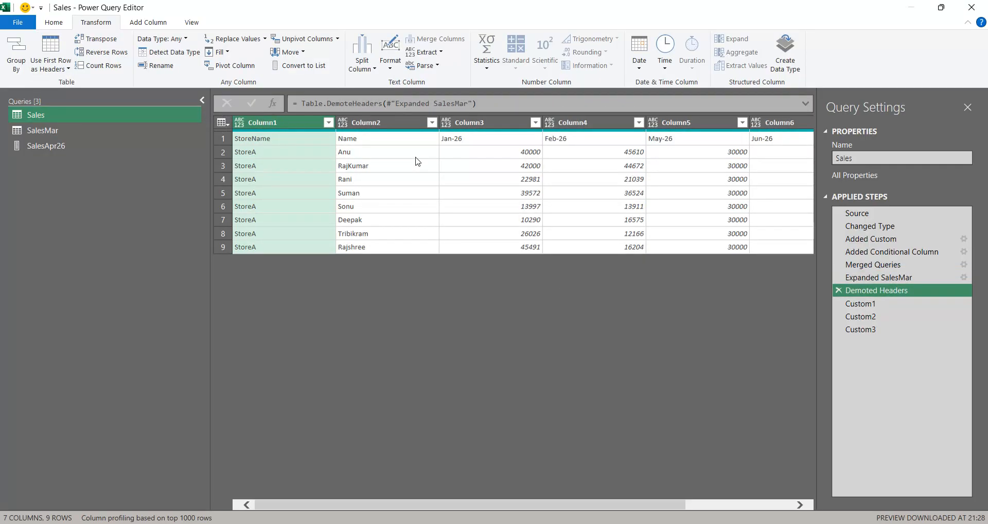
Step: Promote the first row to headers after the Custom3 step of the Sales query and check the last columns
click(854, 329)
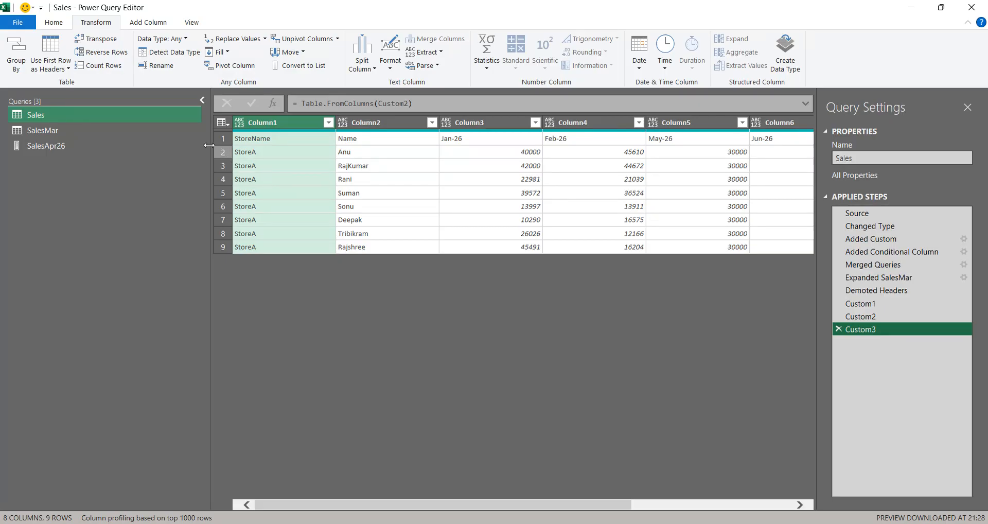
click(68, 69)
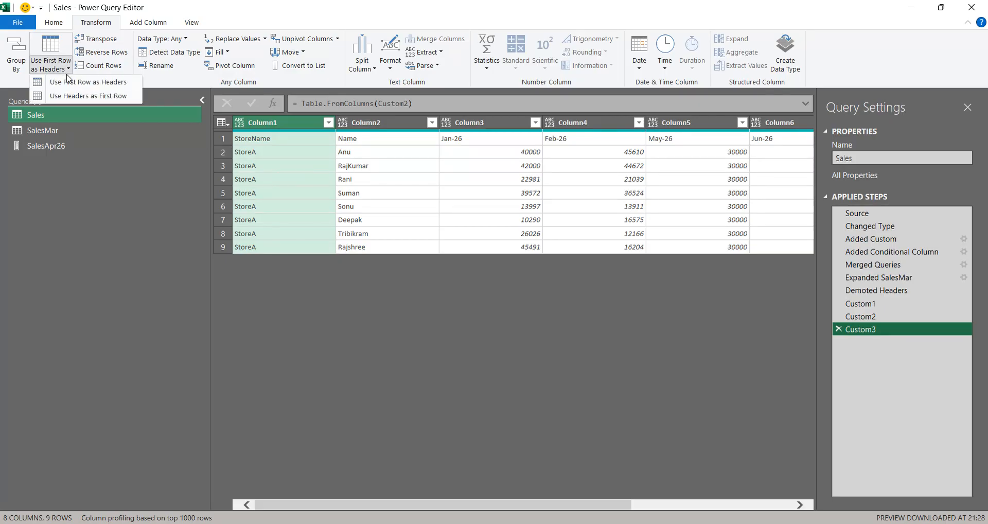
click(100, 83)
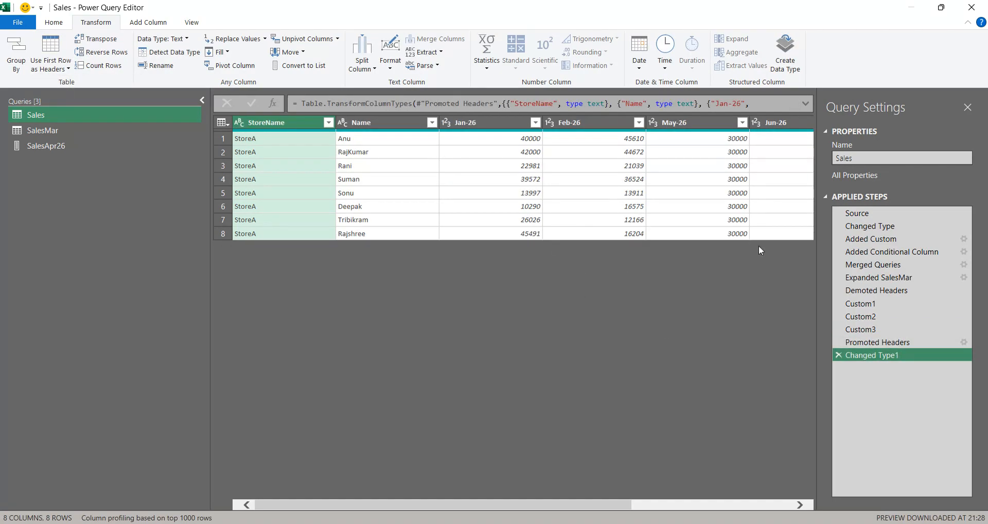
scroll(687, 211, right, 4)
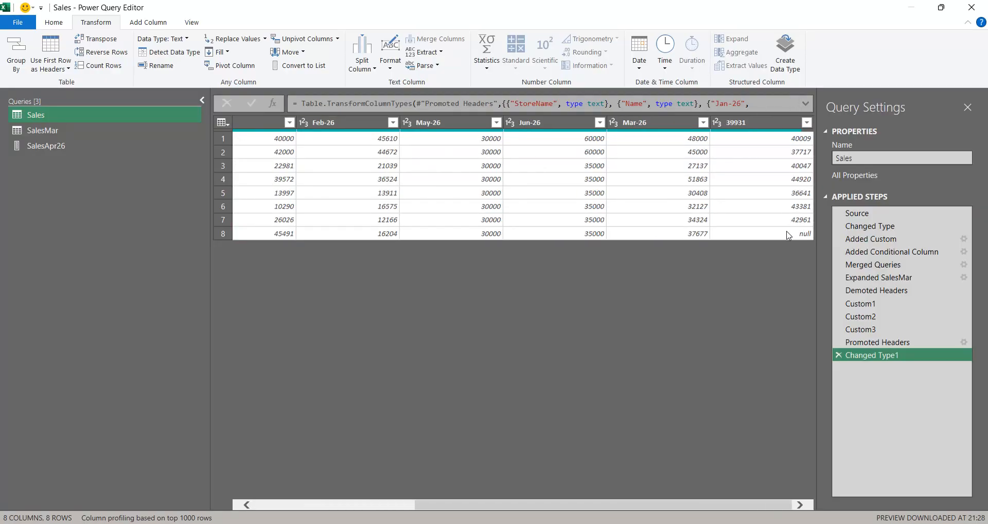
click(673, 197)
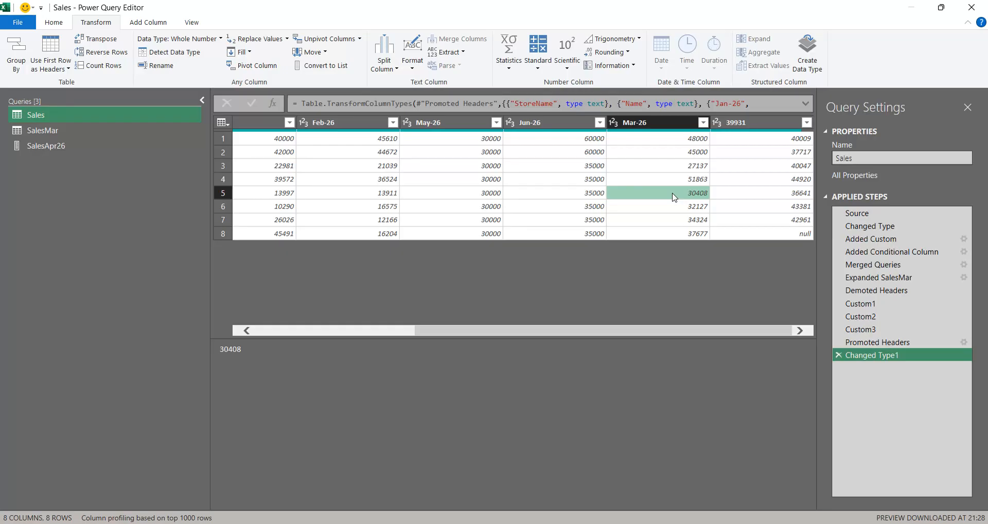
Step: Insert a step after Changed Type in the SalesApr26 query that uses headers as the first row, and inspect the list in Custom1
click(74, 147)
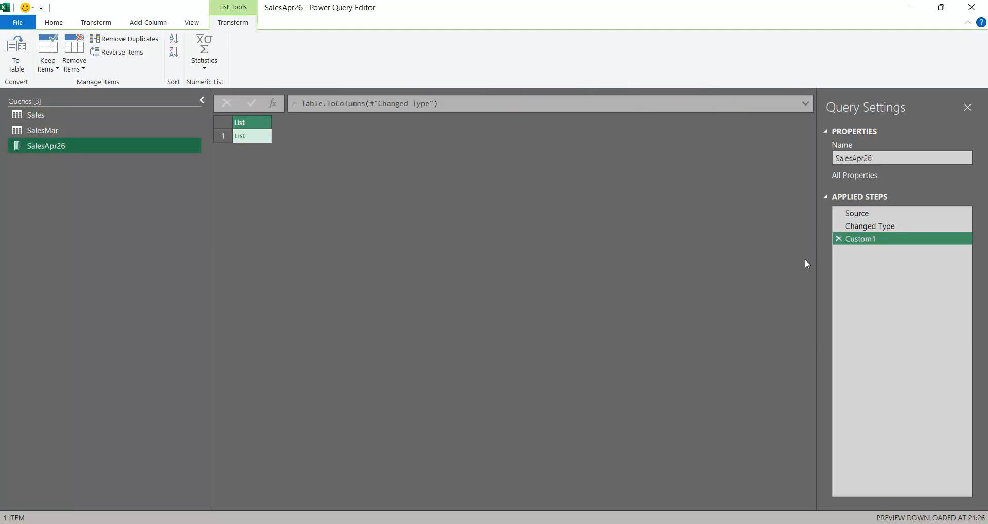
click(887, 227)
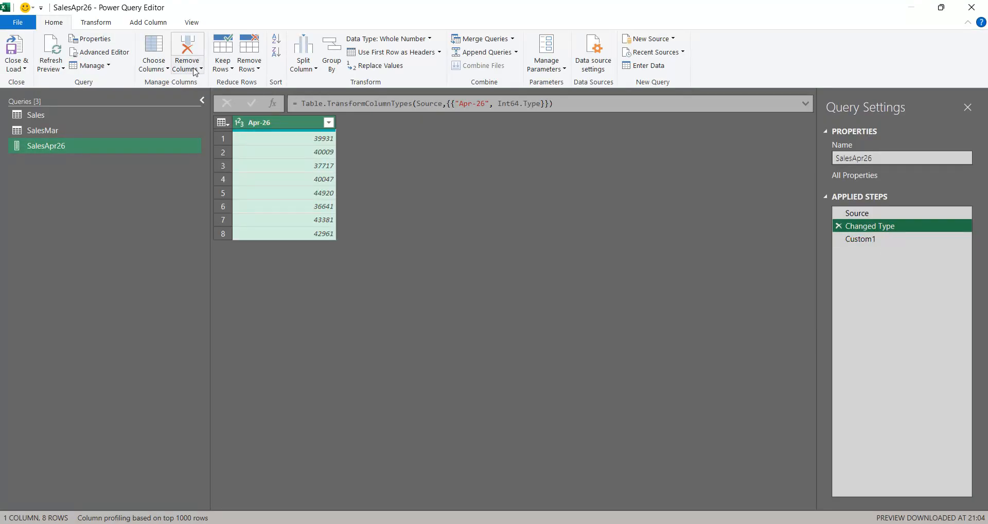
click(51, 66)
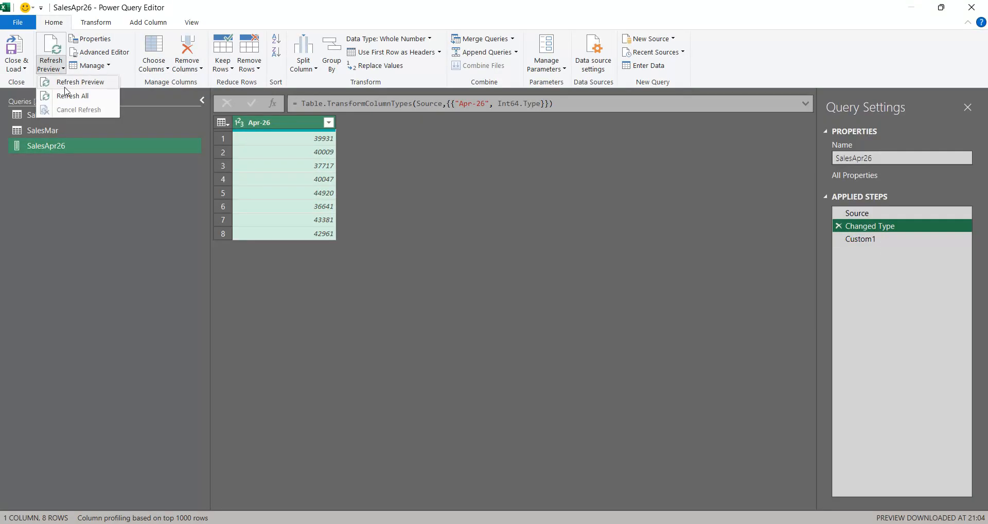
click(92, 23)
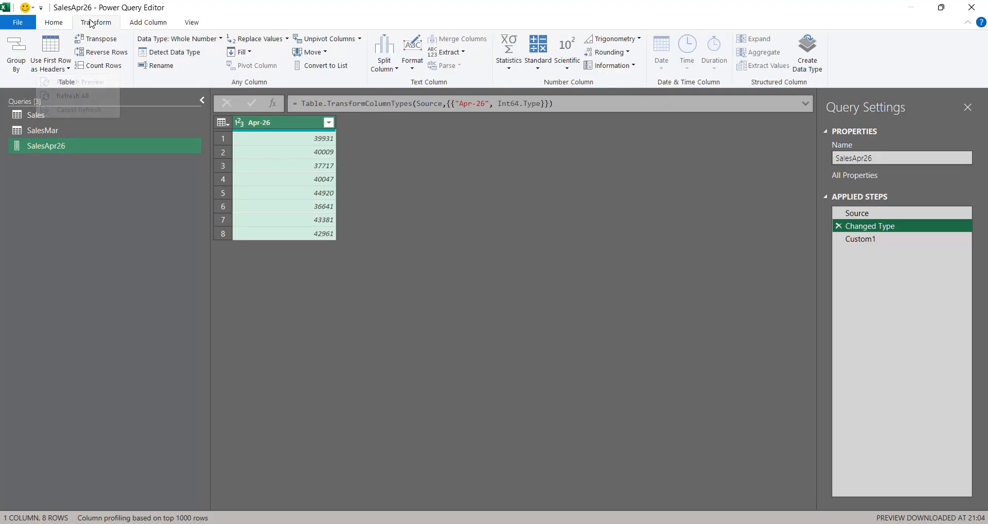
click(52, 64)
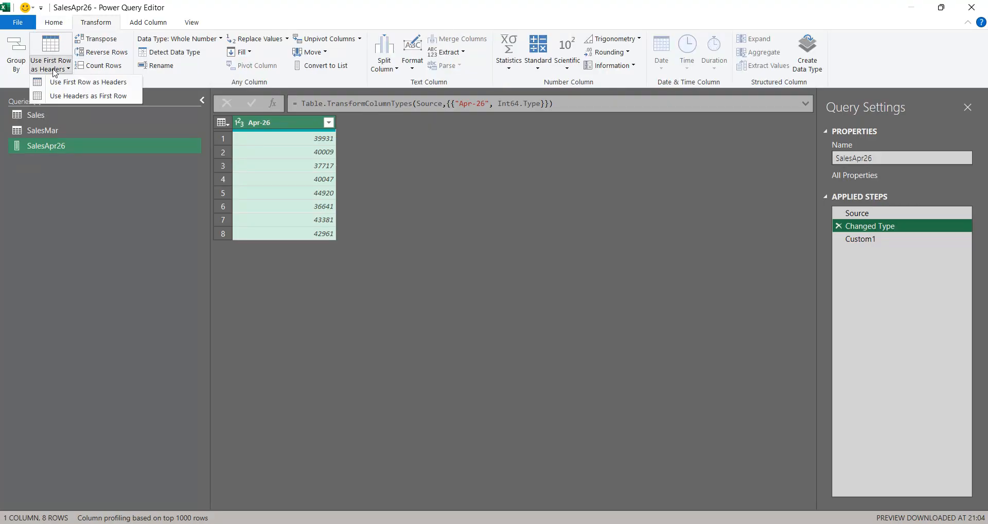
click(83, 98)
click(548, 296)
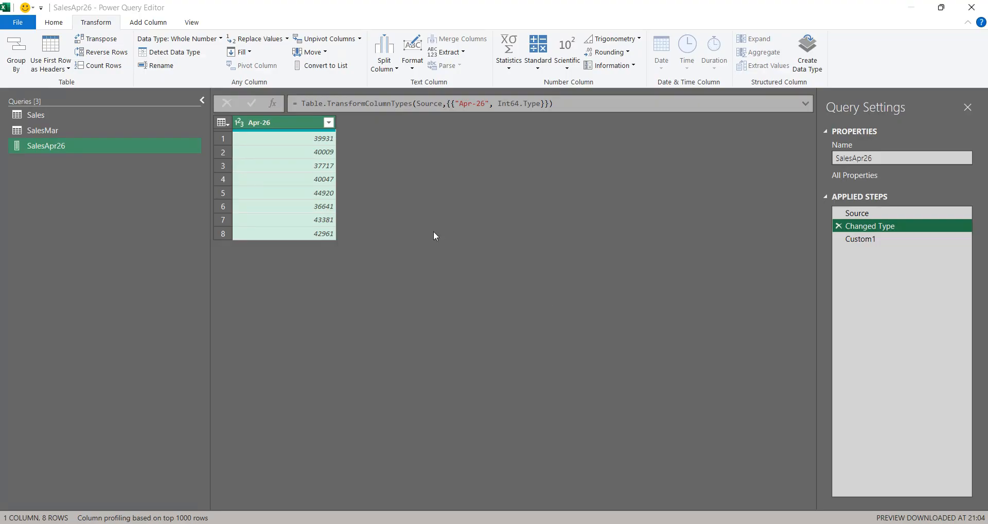
drag(864, 252, 875, 257)
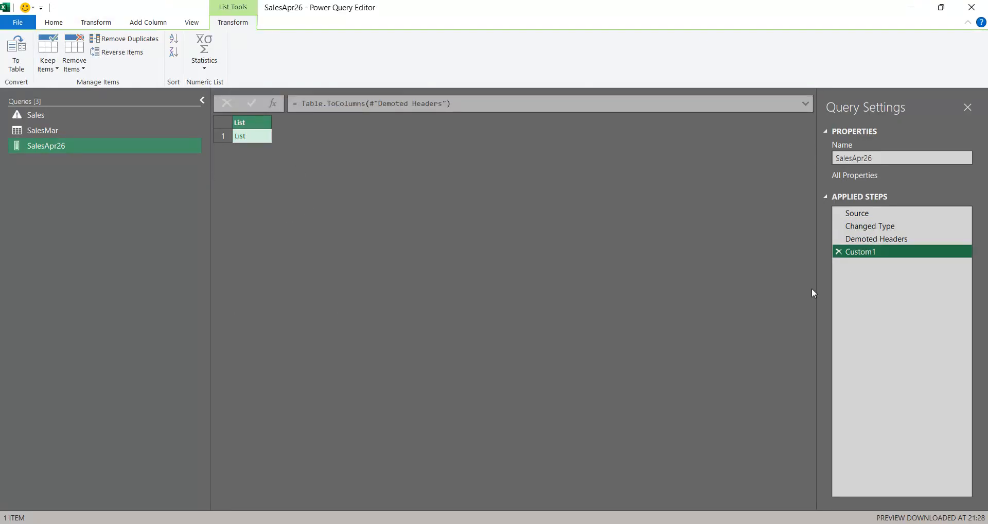
click(260, 136)
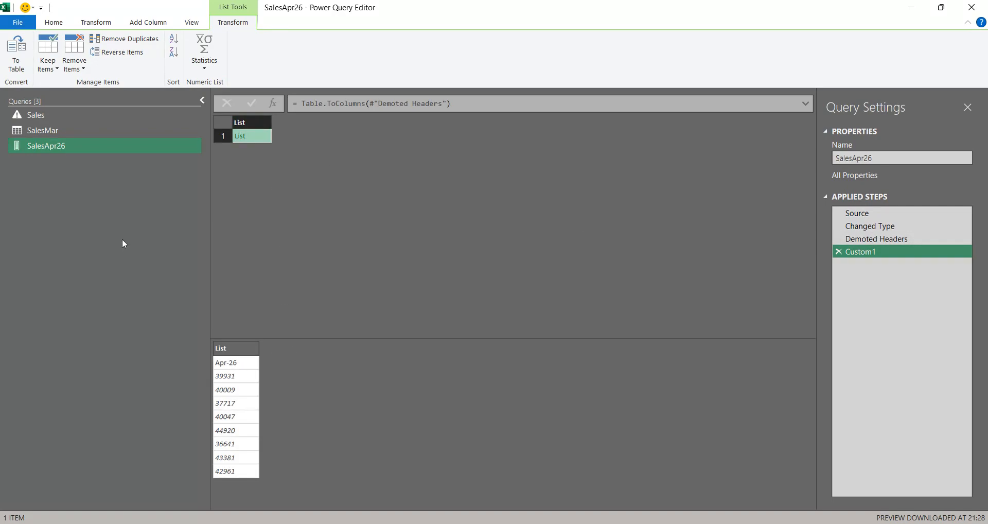
Step: Delete the Changed Type1 step from the Sales query and check the columns through Apr-26
click(40, 117)
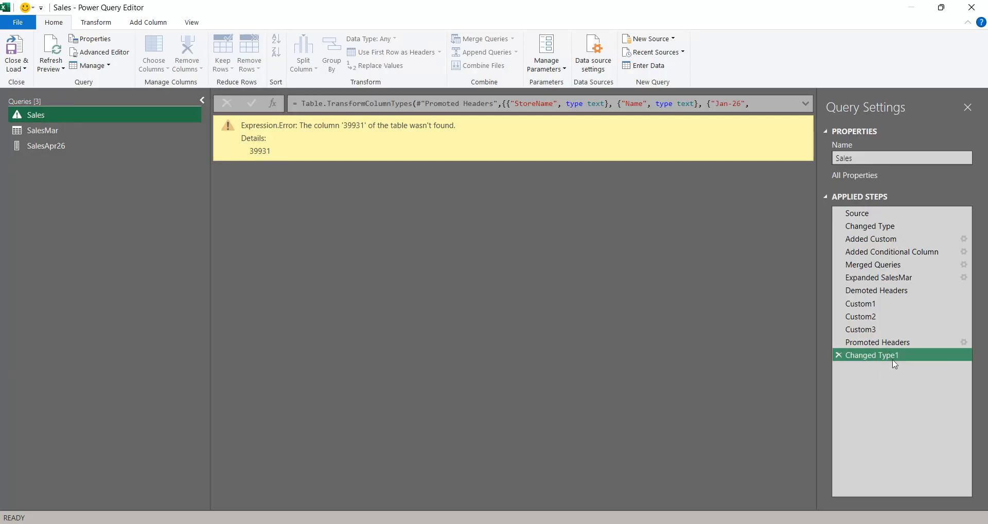
click(838, 356)
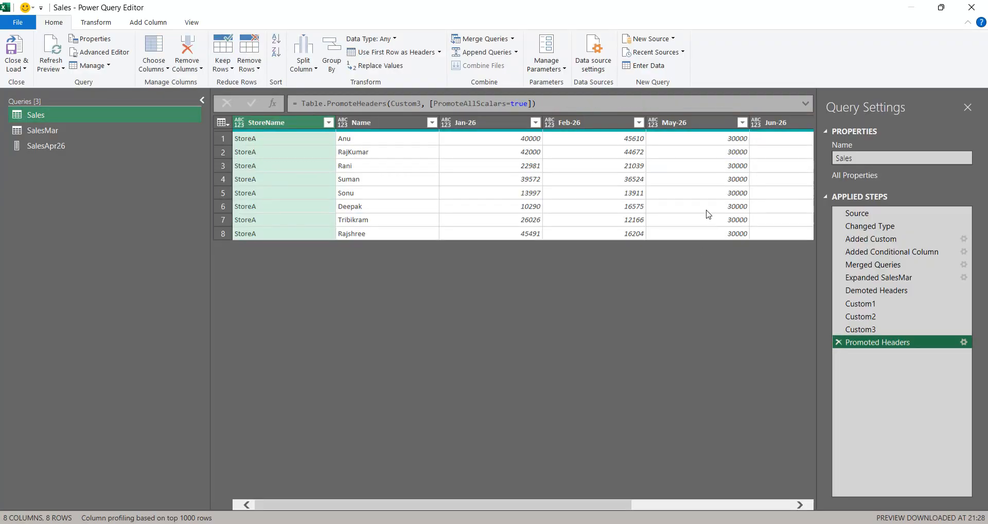
scroll(707, 213, right, 5)
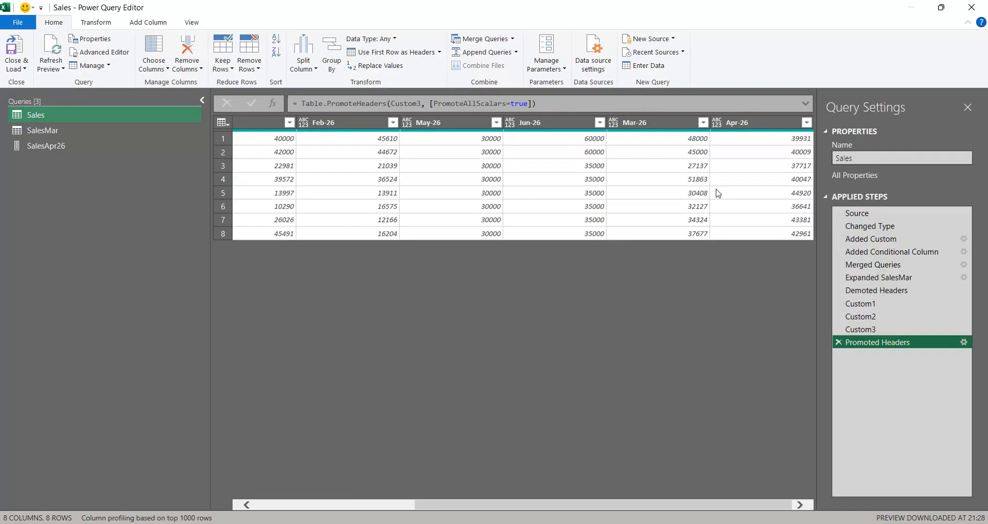
scroll(547, 180, left, 5)
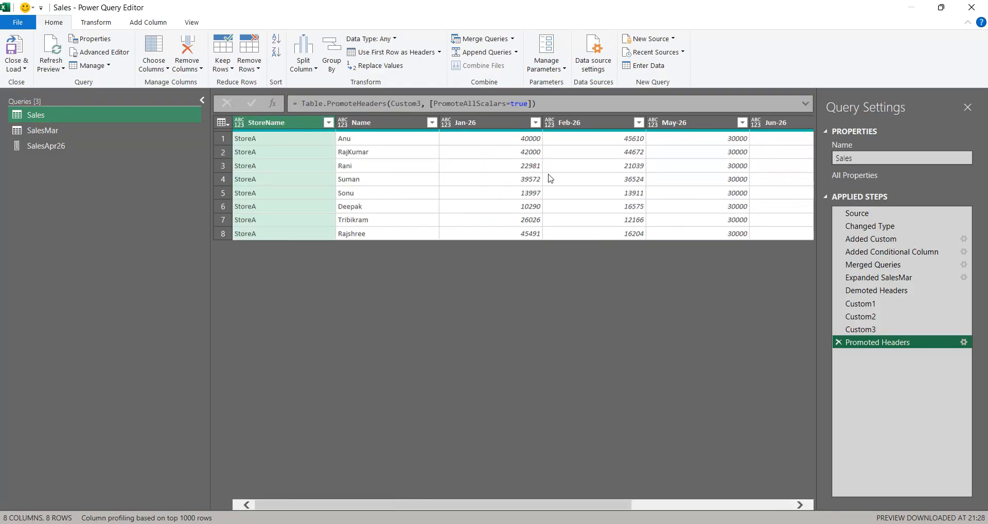
Step: Select all columns of the Sales query and detect their data types automatically
key(ctrl+a)
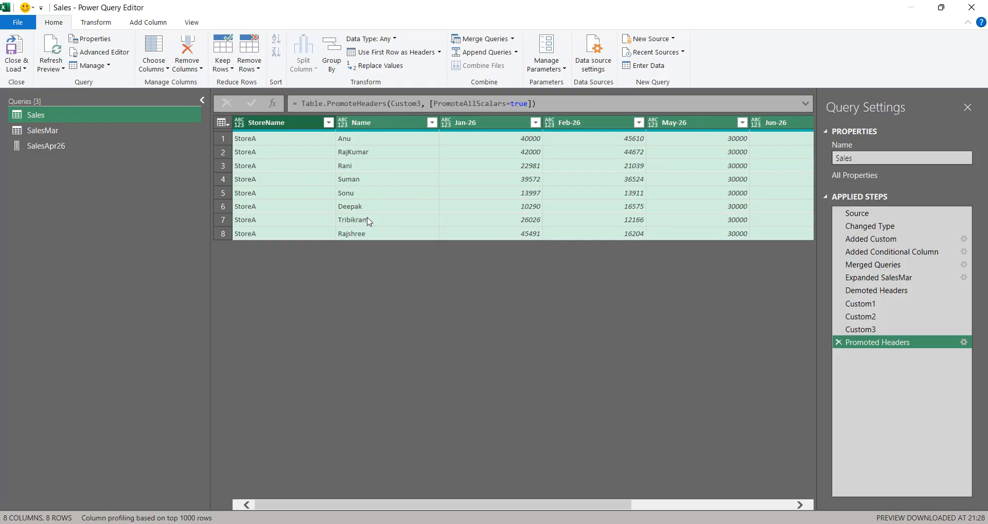
click(482, 181)
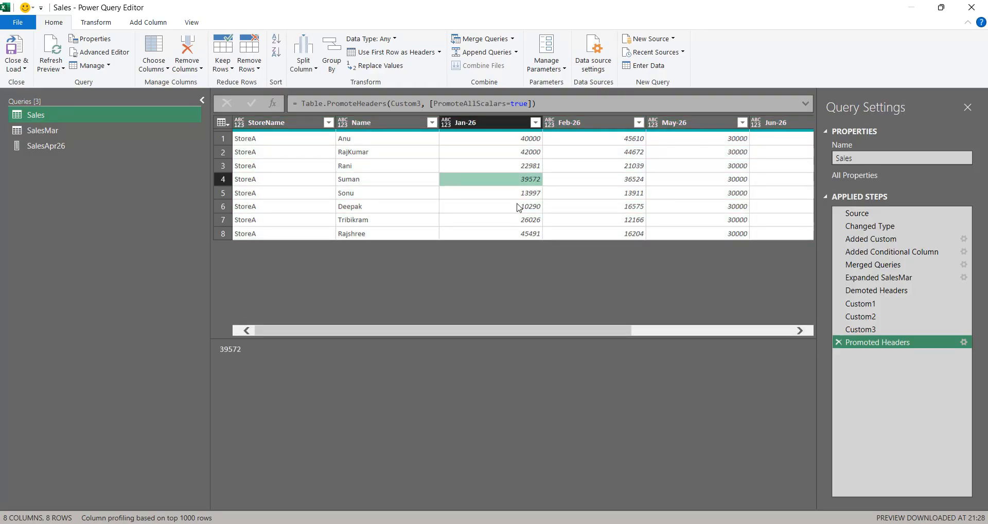
click(273, 128)
key(ctrl+a)
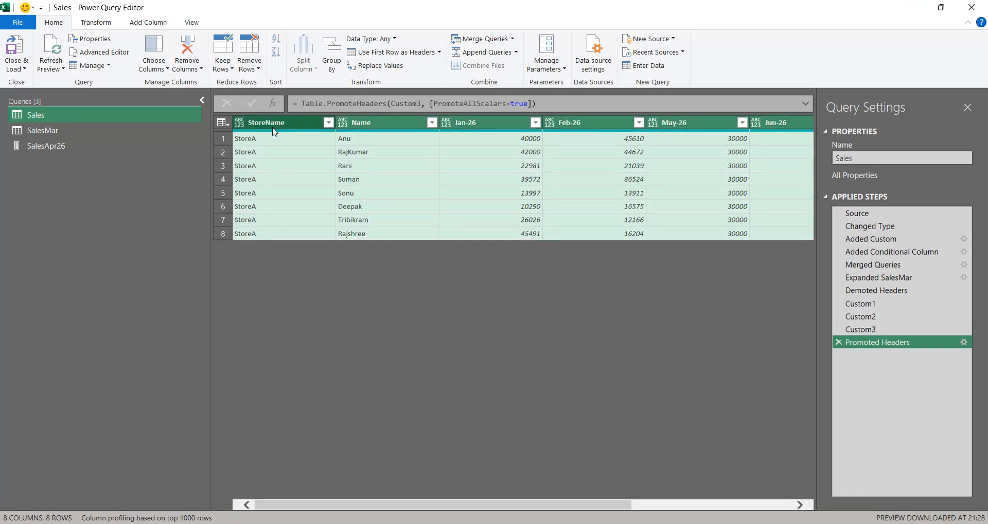
click(91, 24)
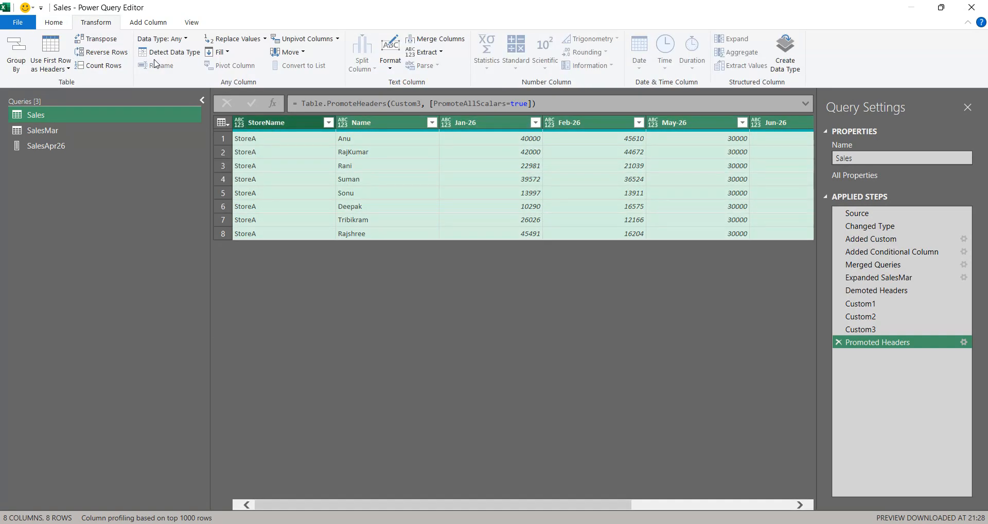
click(167, 52)
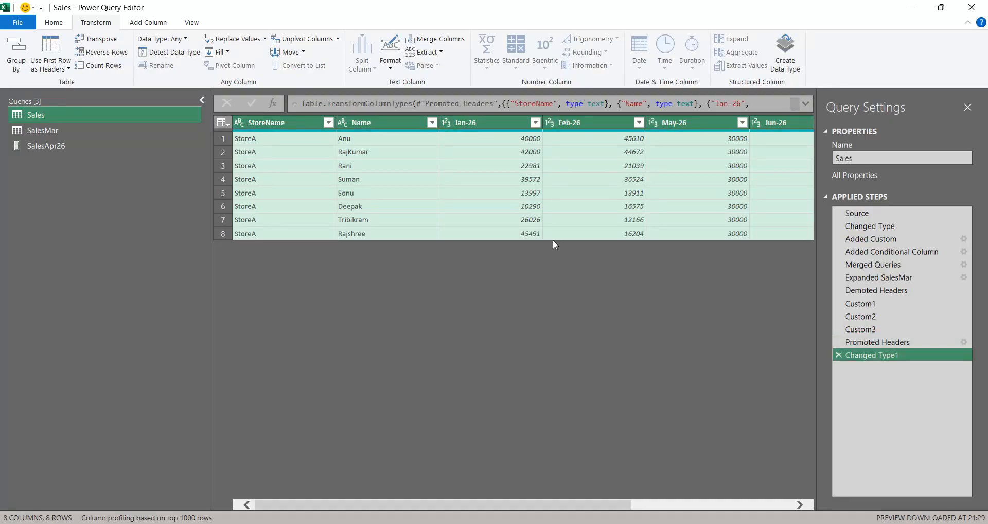
click(566, 168)
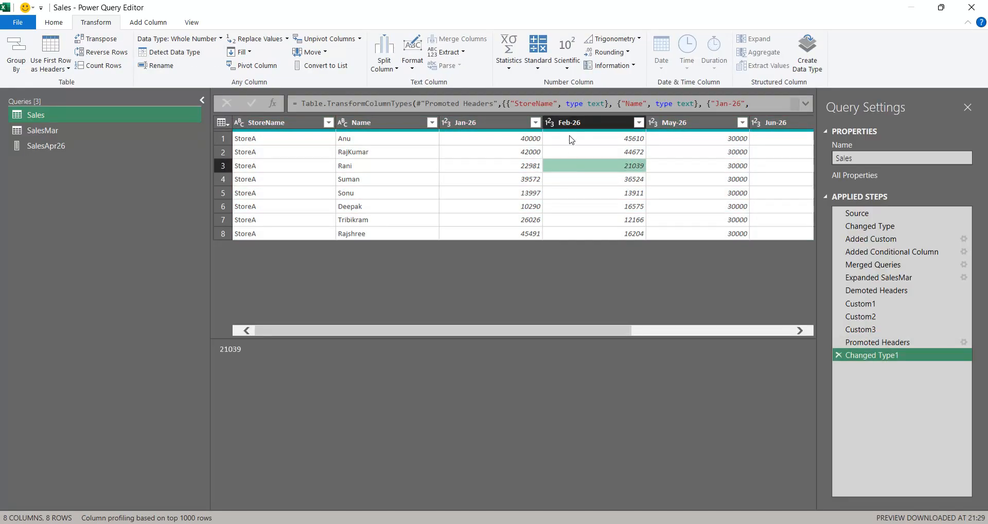
mouse_move(553, 133)
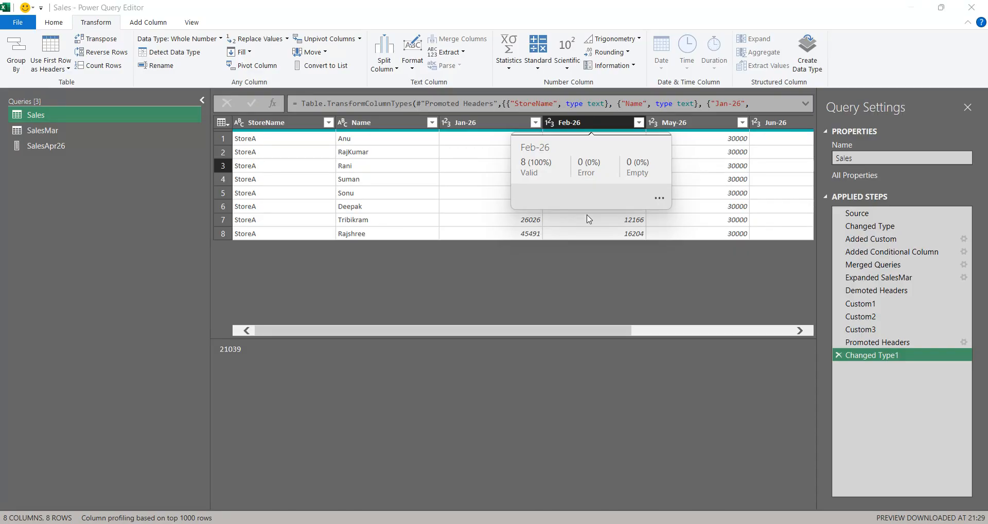
click(482, 206)
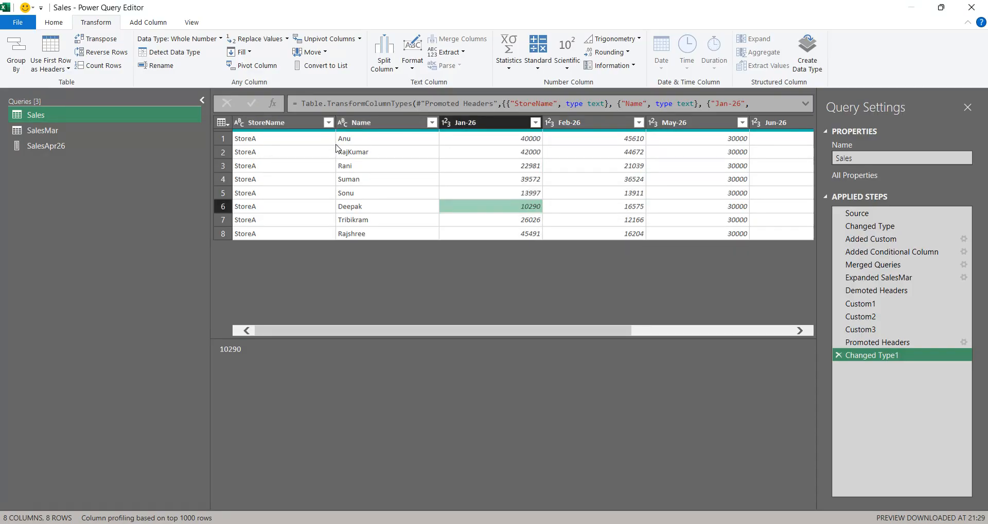
Step: Close and load the finished queries from Power Query Editor, returning to the Exlceway Topic sheet in Excel
click(581, 191)
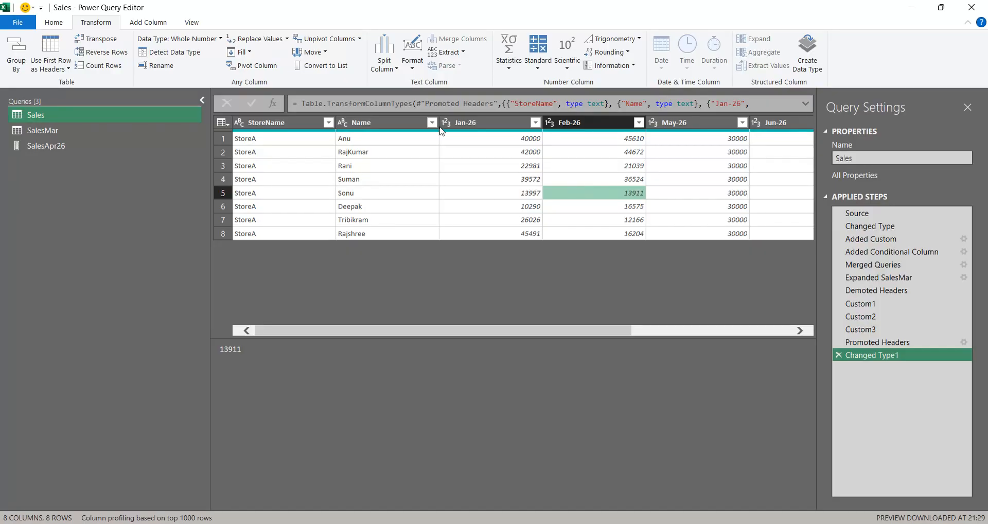
click(65, 25)
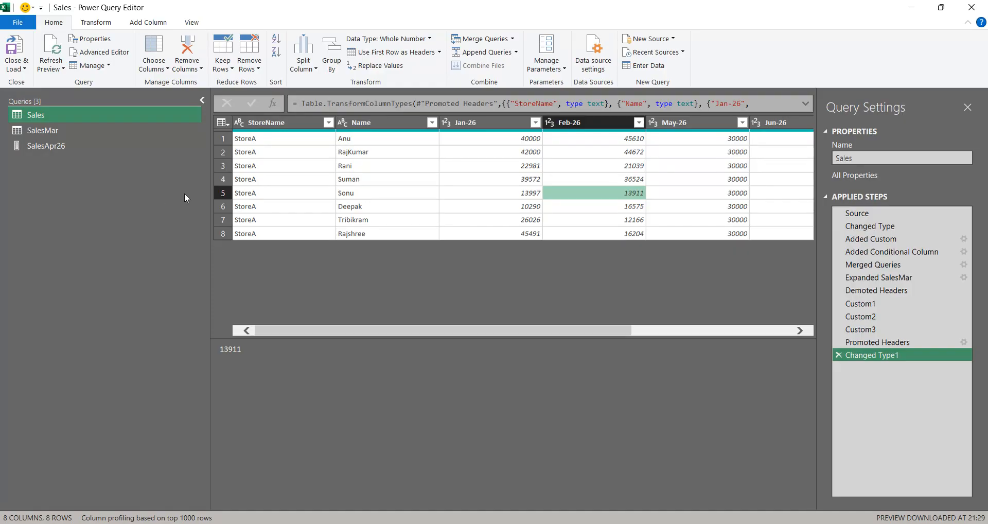
click(235, 202)
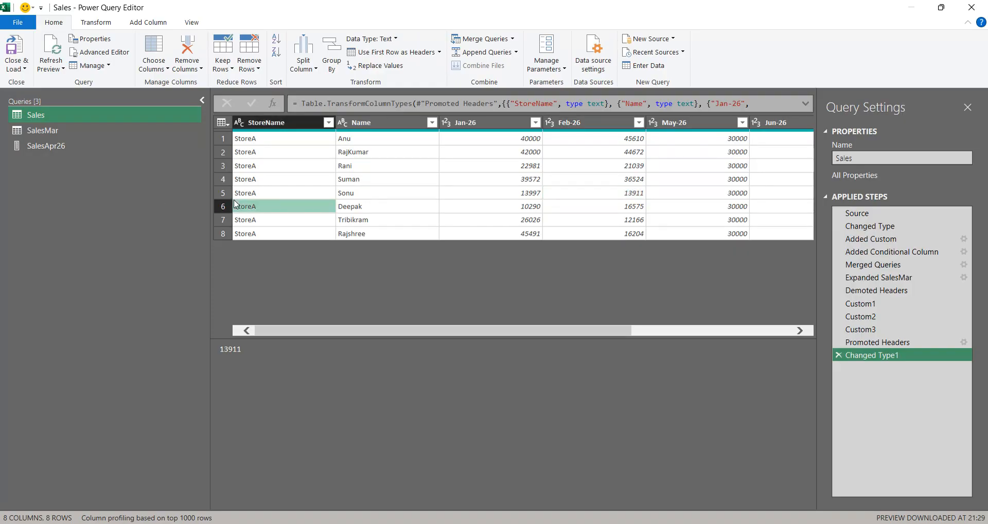
click(25, 70)
click(33, 82)
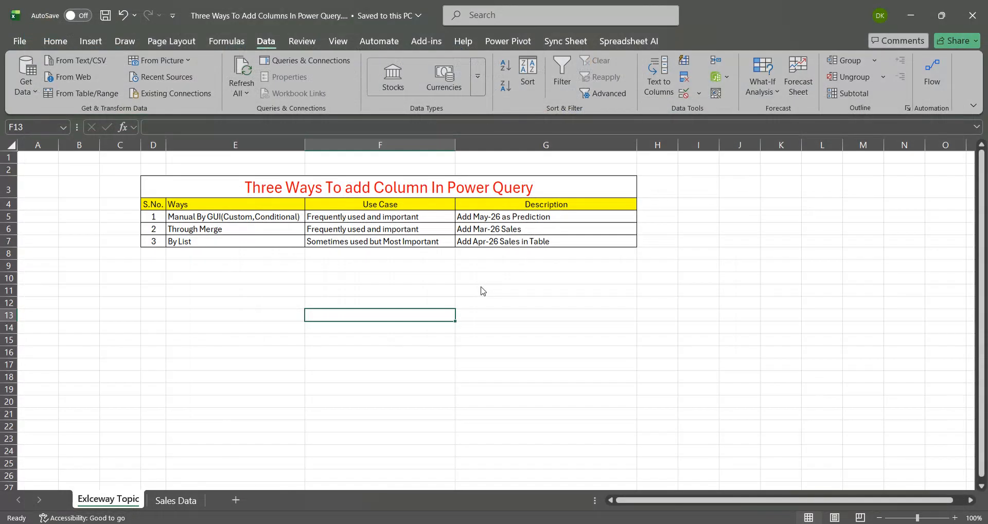
click(365, 292)
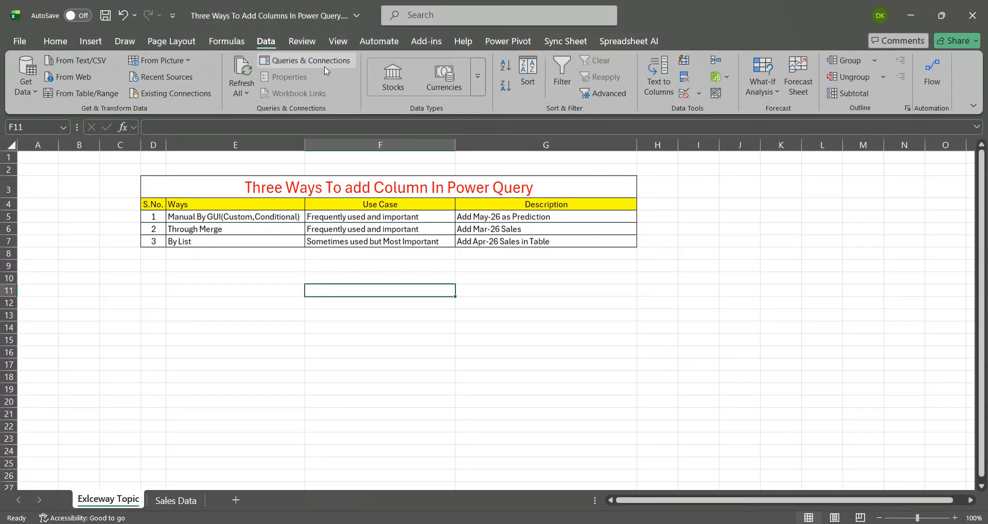
Step: Show the workbook's queries and connections, and load the Sales query as a table in a new worksheet
click(227, 41)
click(266, 41)
click(306, 60)
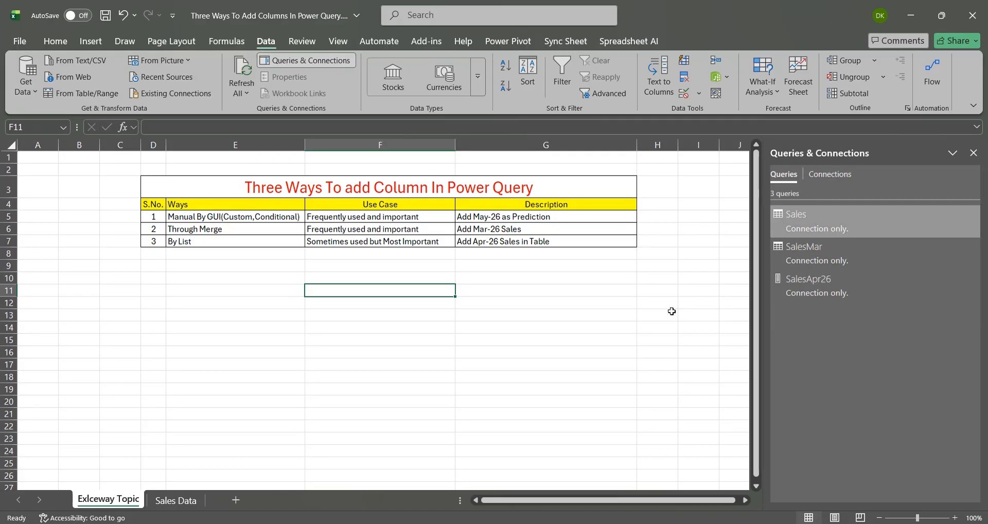
right_click(797, 221)
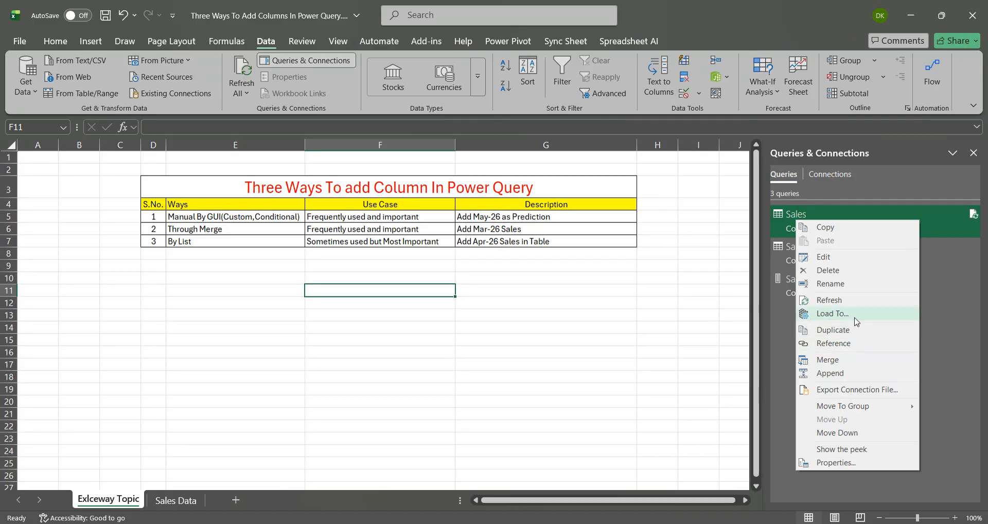
click(832, 313)
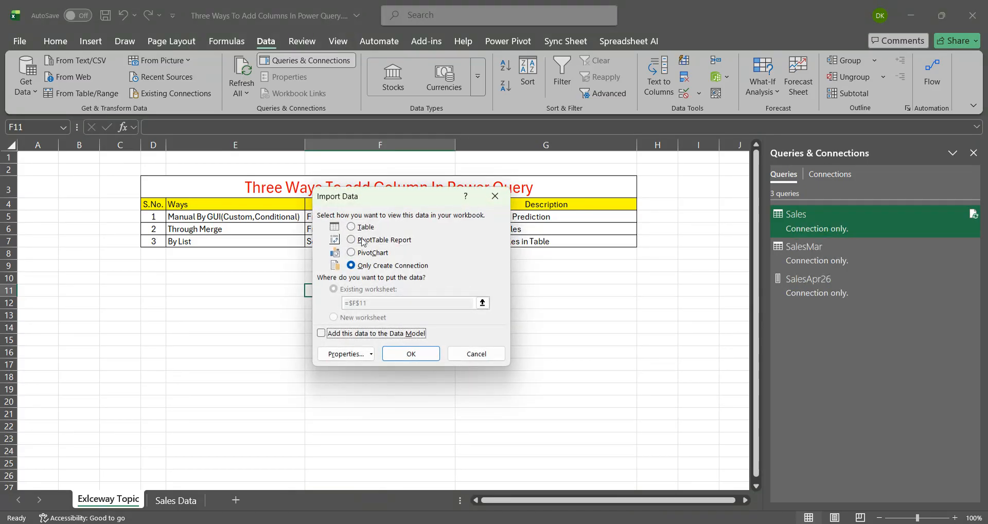
click(351, 227)
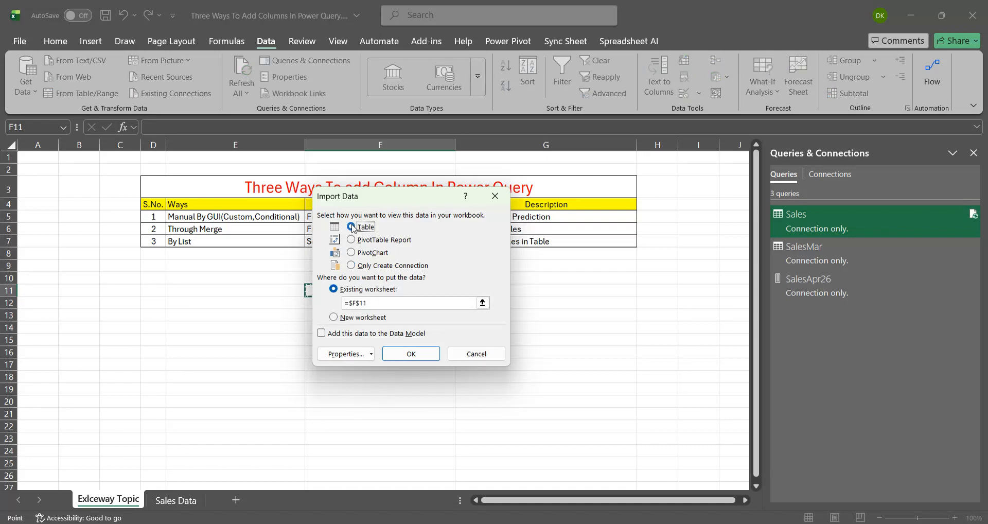
click(333, 318)
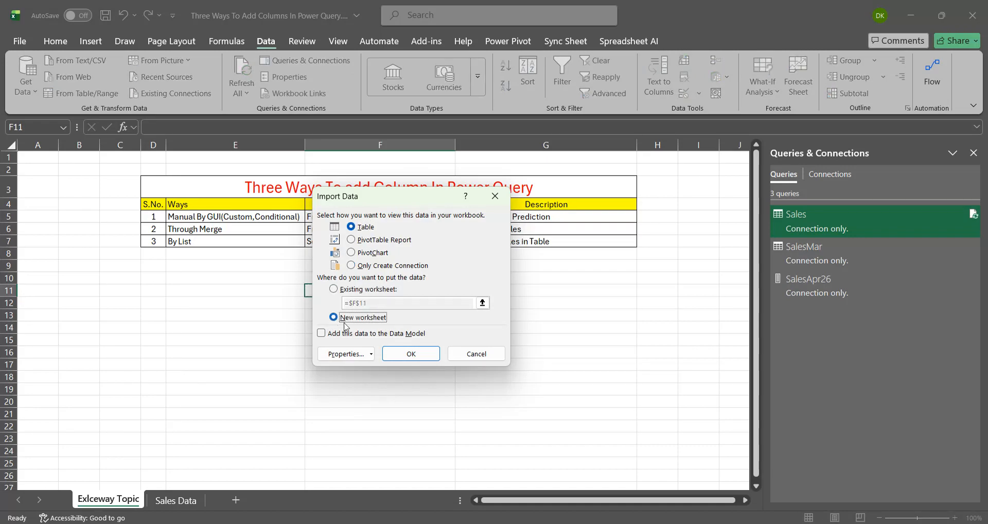
click(410, 354)
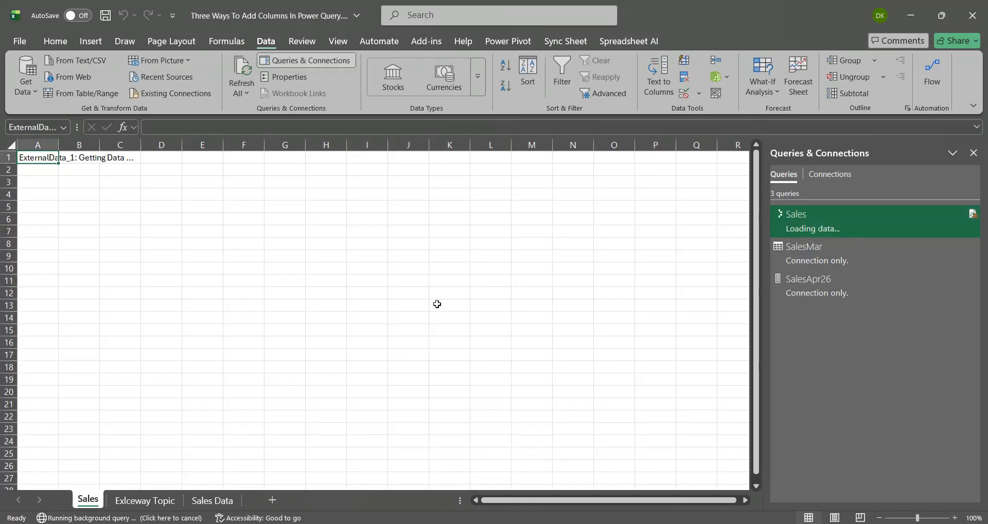
Step: Autofit the column widths of the entire loaded Sales table, and finish on empty cell J9 beside its last row
click(196, 207)
key(ctrl+Up)
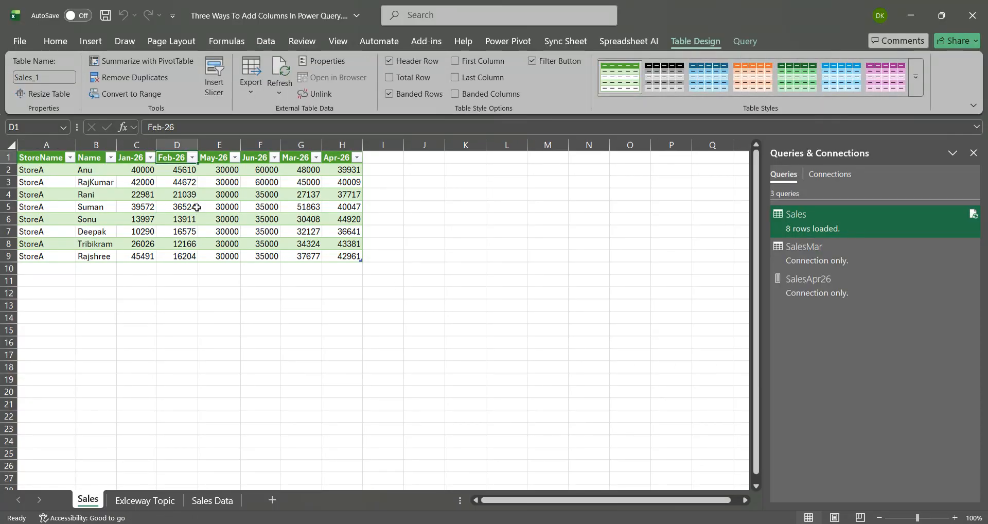
key(ctrl+Left)
key(ctrl+shift+Right)
key(ctrl+shift+Down)
key(alt+h)
key(o)
key(i)
key(Down)
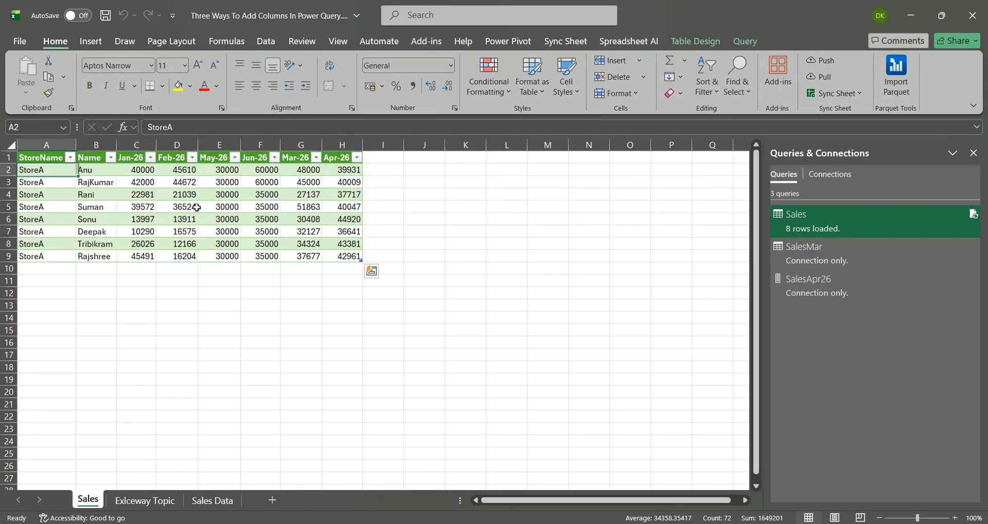
key(Down)
key(ctrl+Right)
key(ctrl+Down)
key(Right)
key(Right)
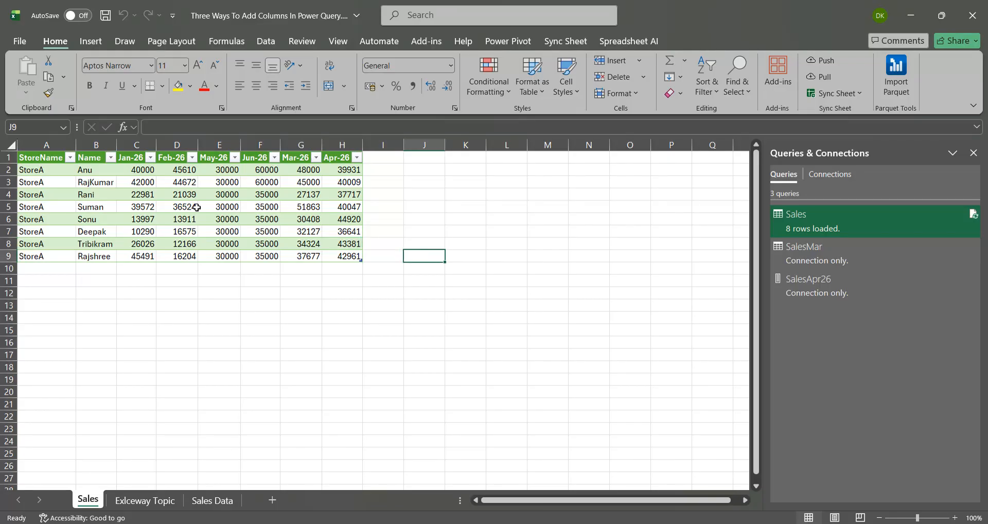